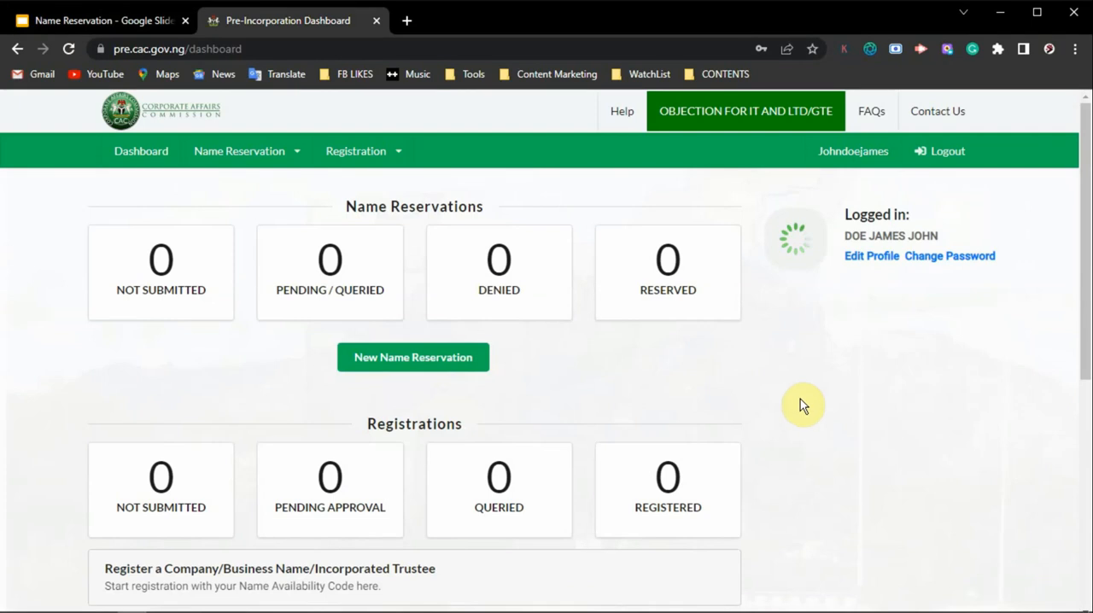
# Step: Start a new name reservation and set the company classification to BUSINESS NAME
pyautogui.click(404, 366)
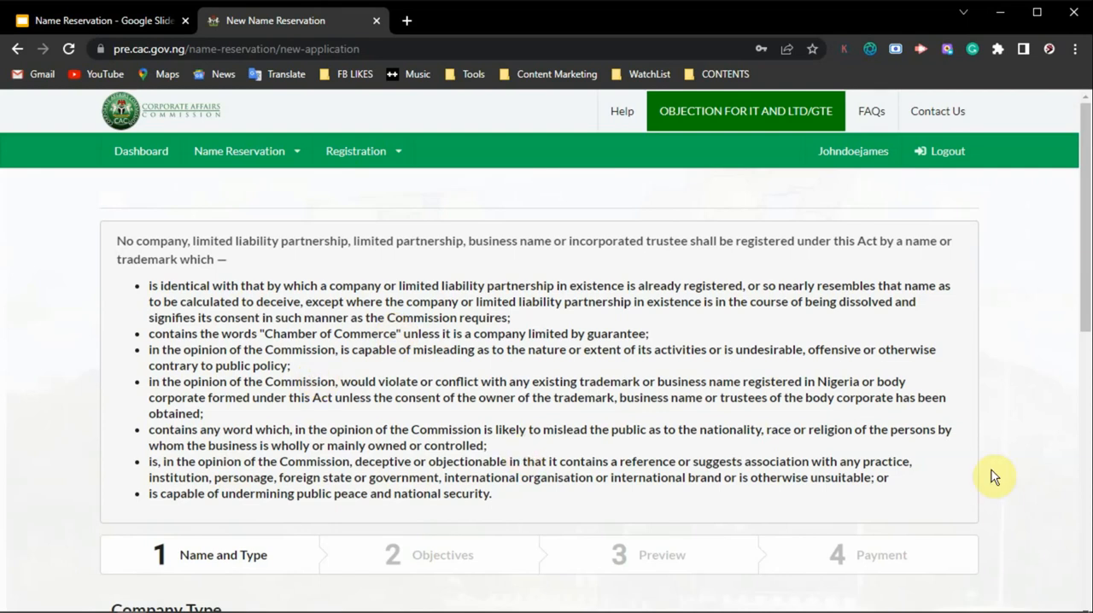
pyautogui.moveTo(1086, 236); pyautogui.dragTo(1088, 344)
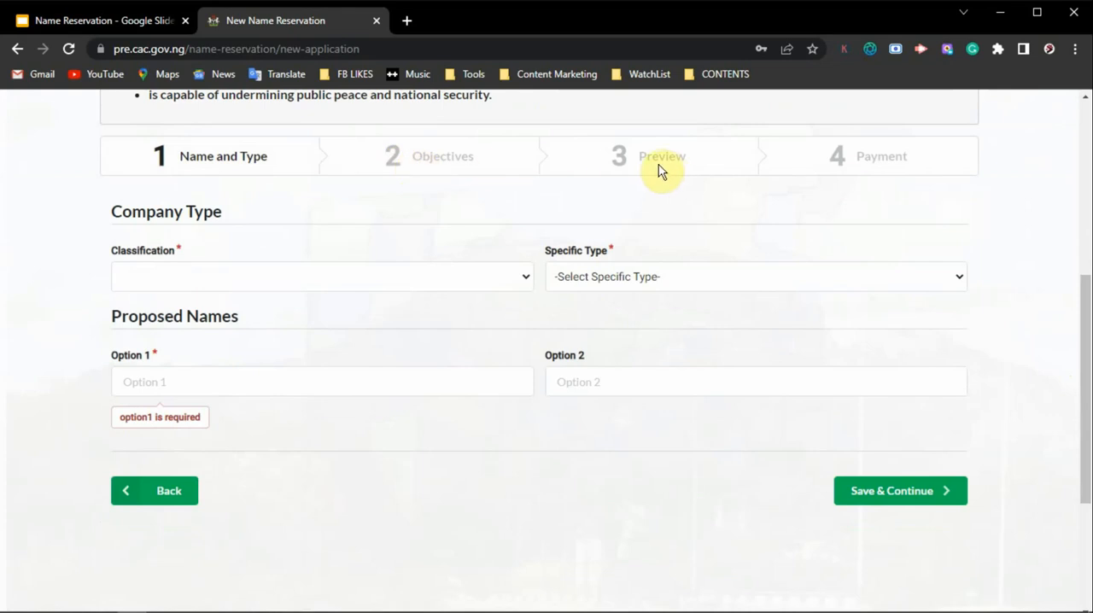
pyautogui.click(205, 280)
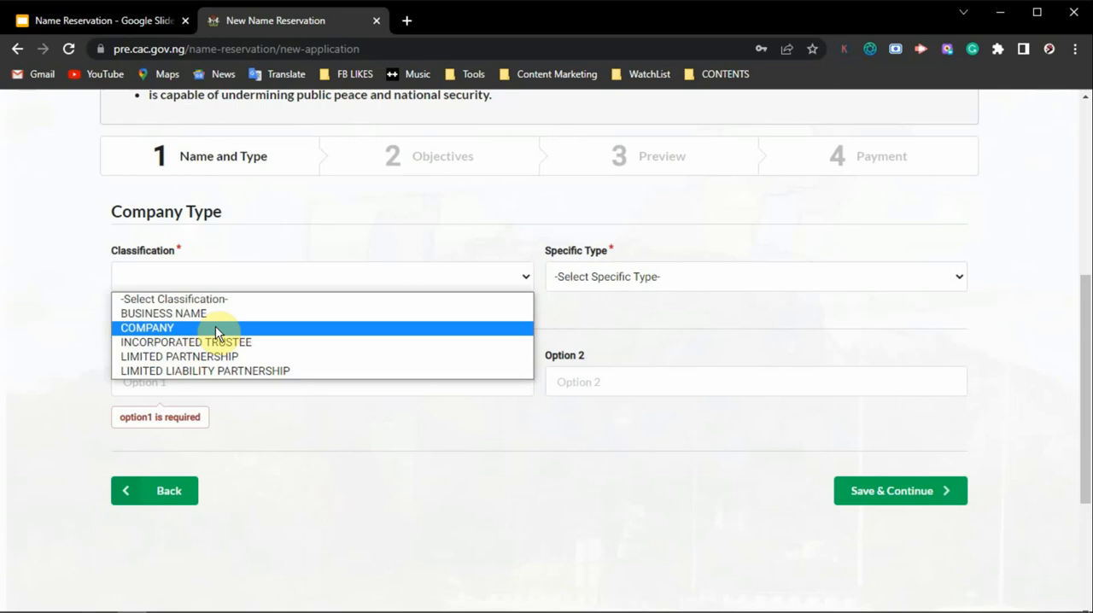
pyautogui.click(258, 314)
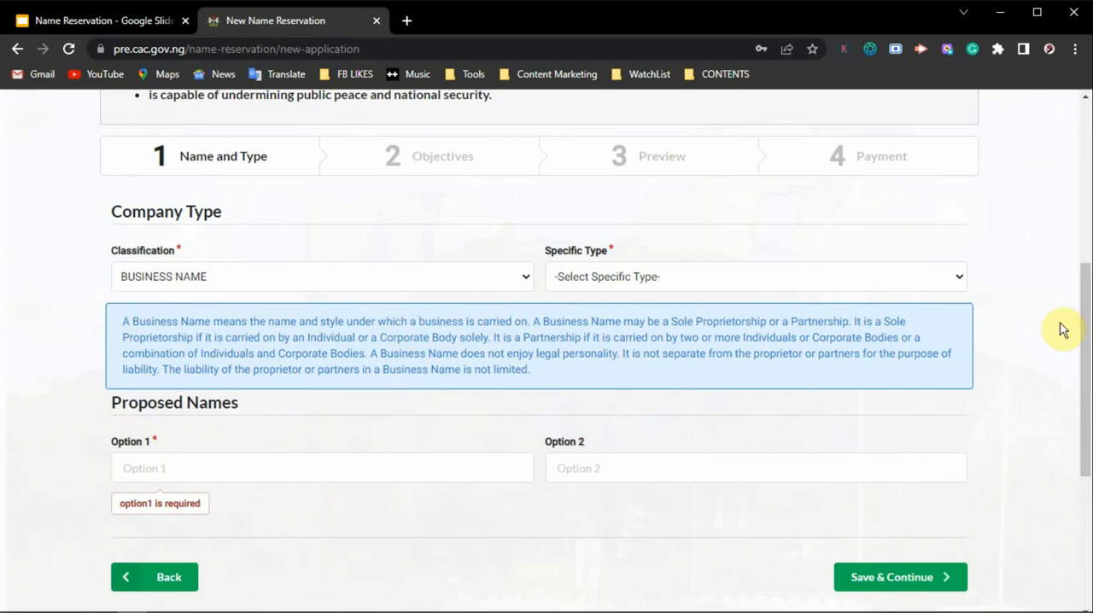
# Step: Set the specific type to BUSINESS NAME - SOLE PROPRIETOR
pyautogui.click(1024, 262)
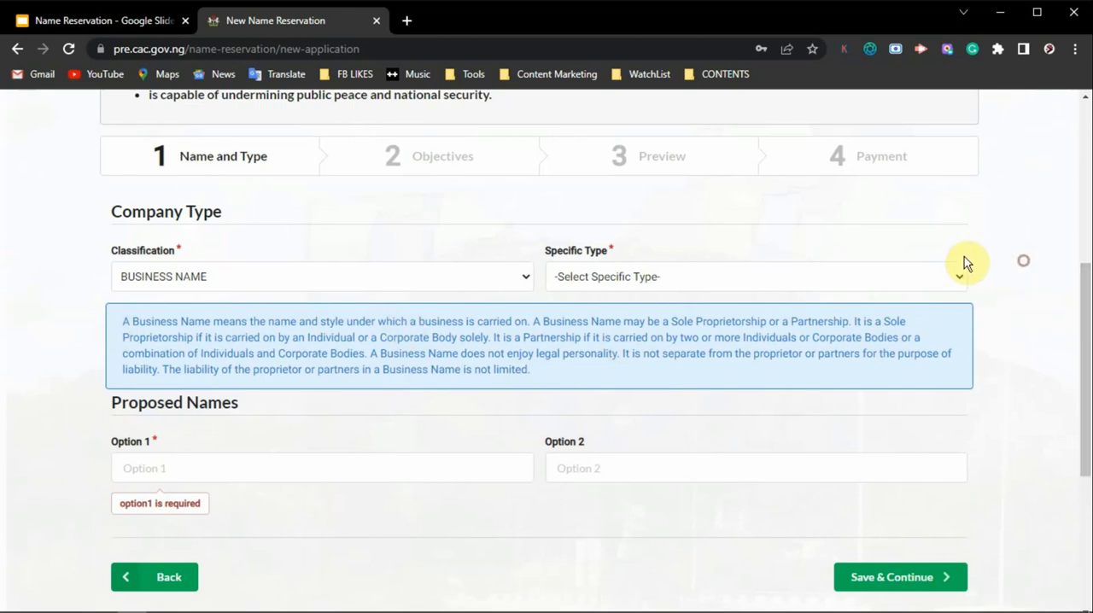
pyautogui.click(877, 272)
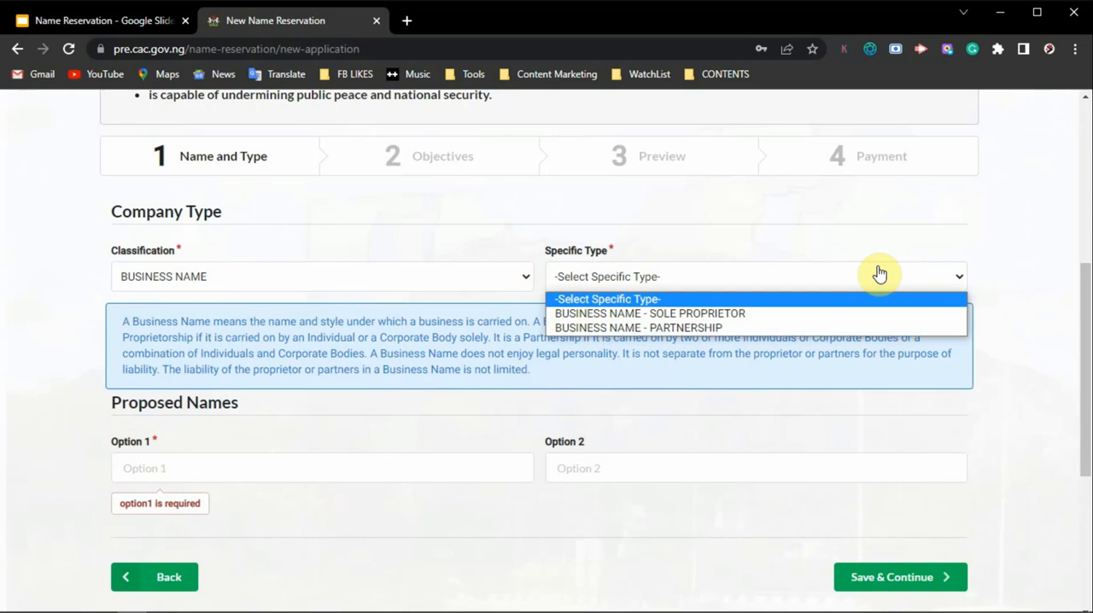
pyautogui.scroll(2, 880, 273)
pyautogui.click(817, 406)
pyautogui.click(733, 447)
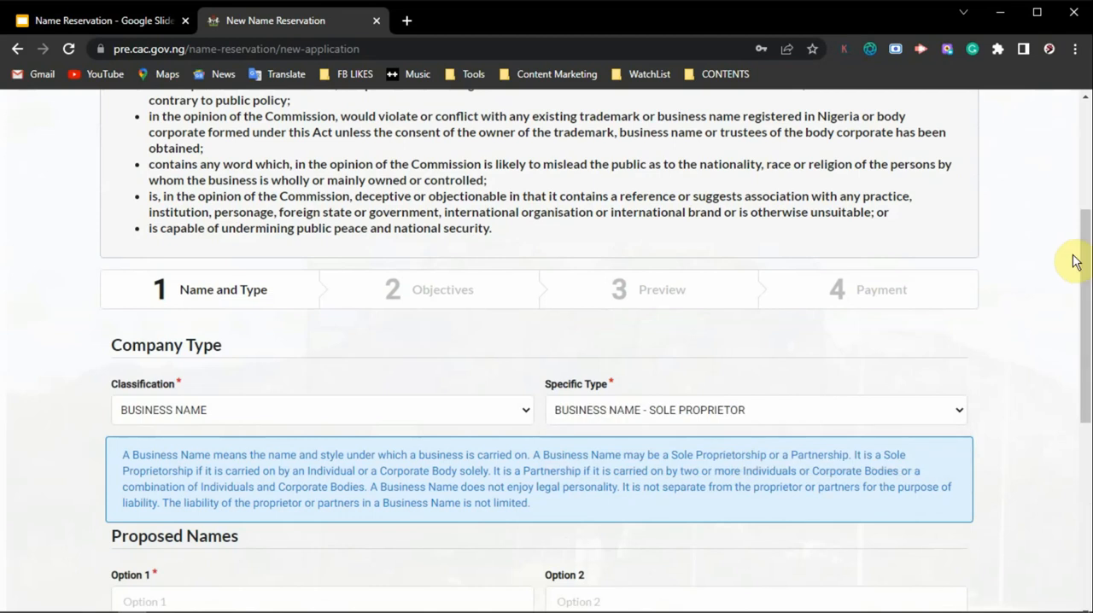
# Step: Enter "Debby Collections Store" and "Debby Collections" as proposed names 1 and 2, and save the name and type details
pyautogui.moveTo(1087, 261); pyautogui.dragTo(1084, 433)
pyautogui.click(196, 299)
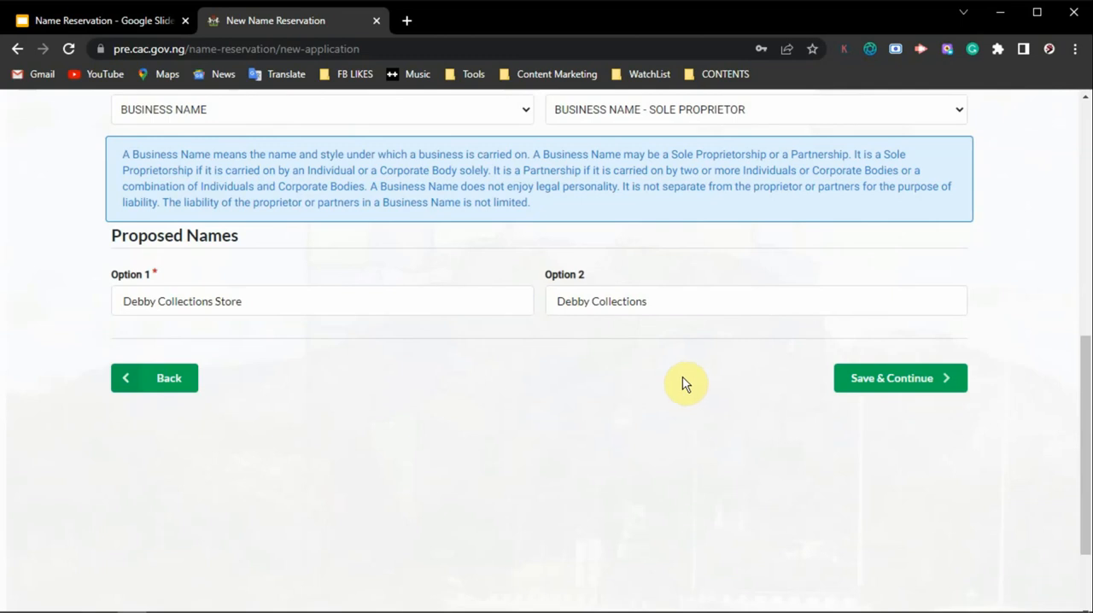
pyautogui.click(876, 386)
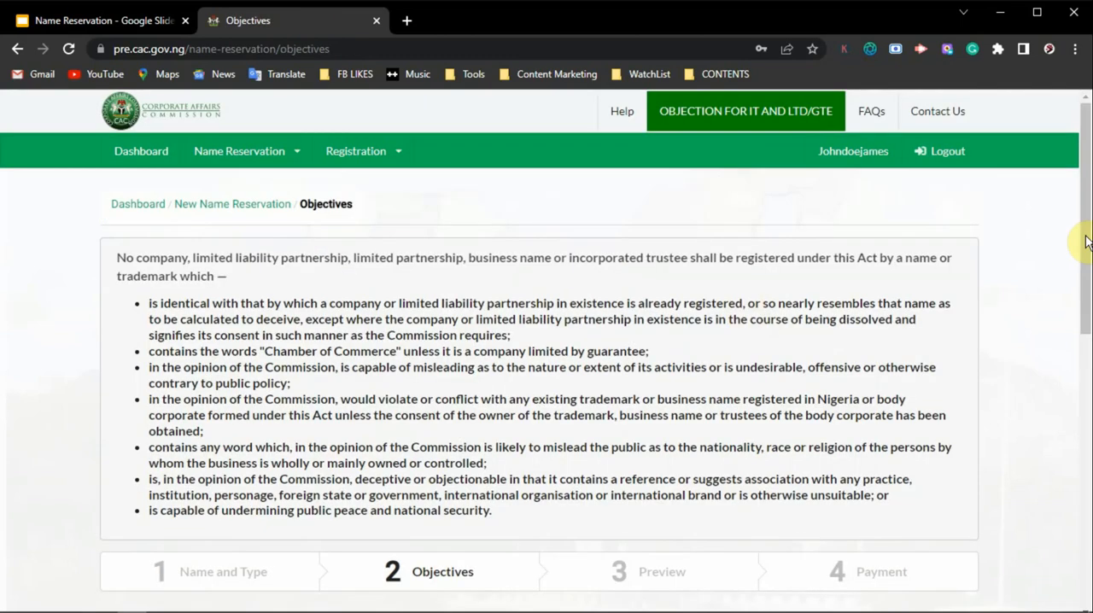
# Step: Set the reason for the availability search to NEW INCORPORATION / REGISTRATION
pyautogui.moveTo(1086, 242); pyautogui.dragTo(1088, 407)
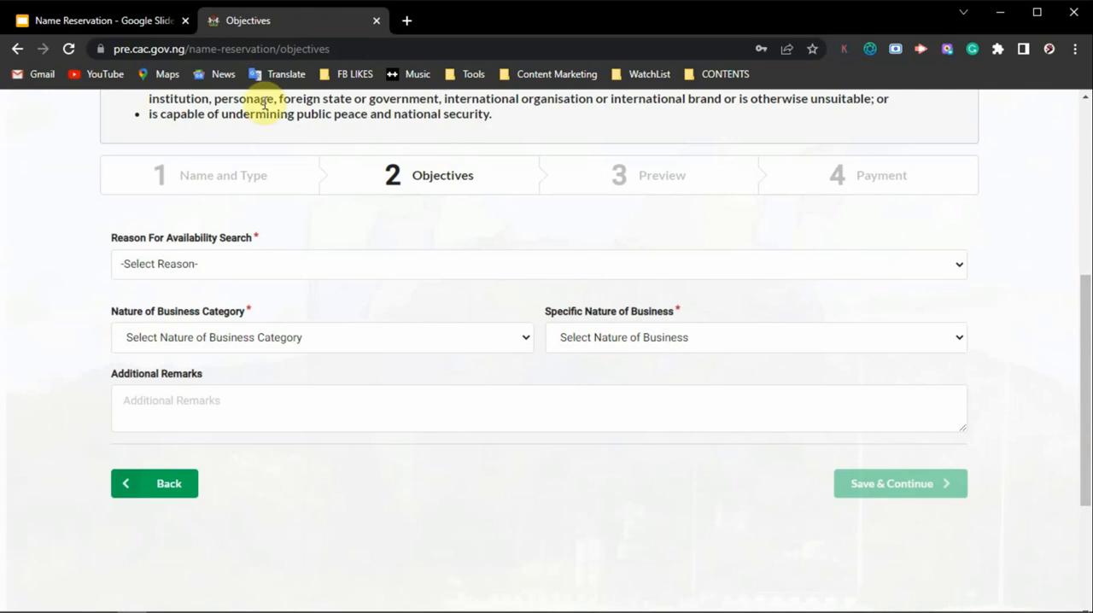
pyautogui.click(243, 270)
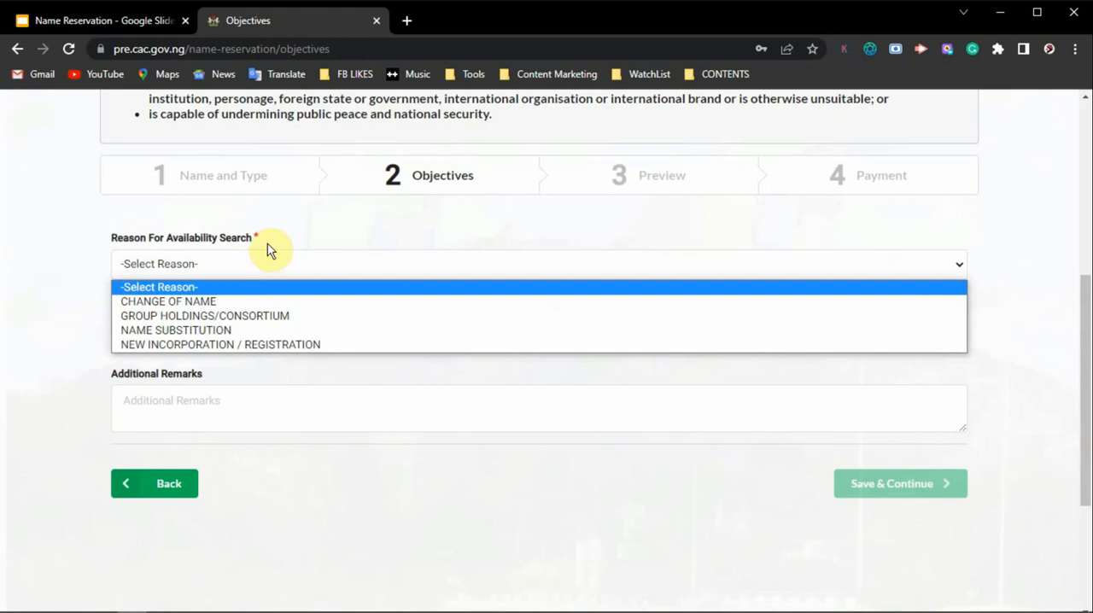
pyautogui.click(244, 347)
# Step: Set the business nature to OTHER SERVICE ACTIVITIES with OTHER PERSONAL SERVICES ACTIVITIES, and enter "Sales of Men's Wears" as additional remarks
pyautogui.click(304, 341)
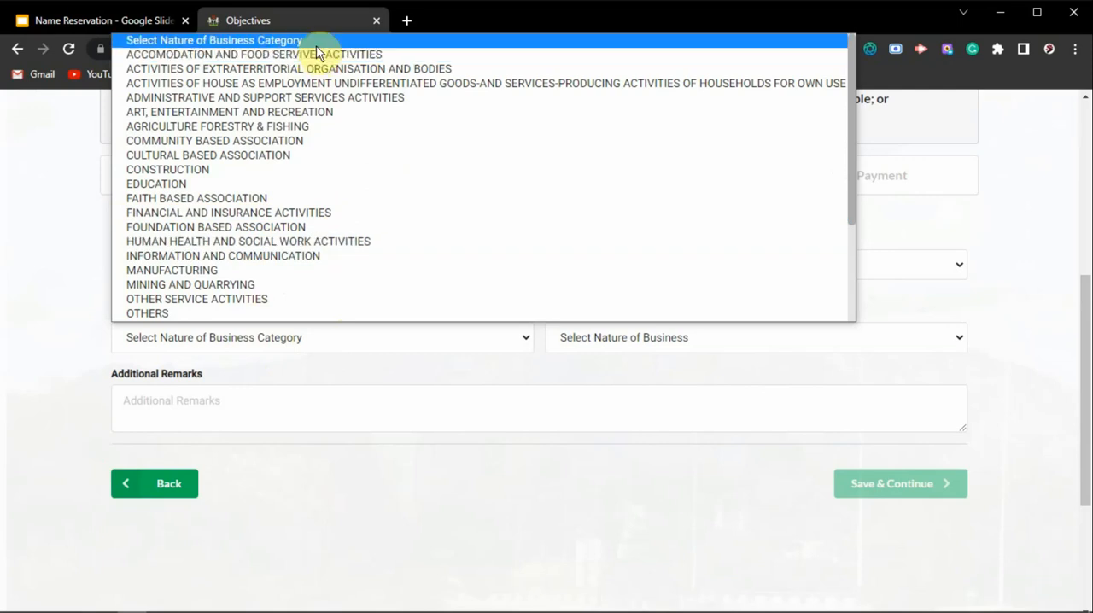
pyautogui.click(263, 301)
pyautogui.click(739, 341)
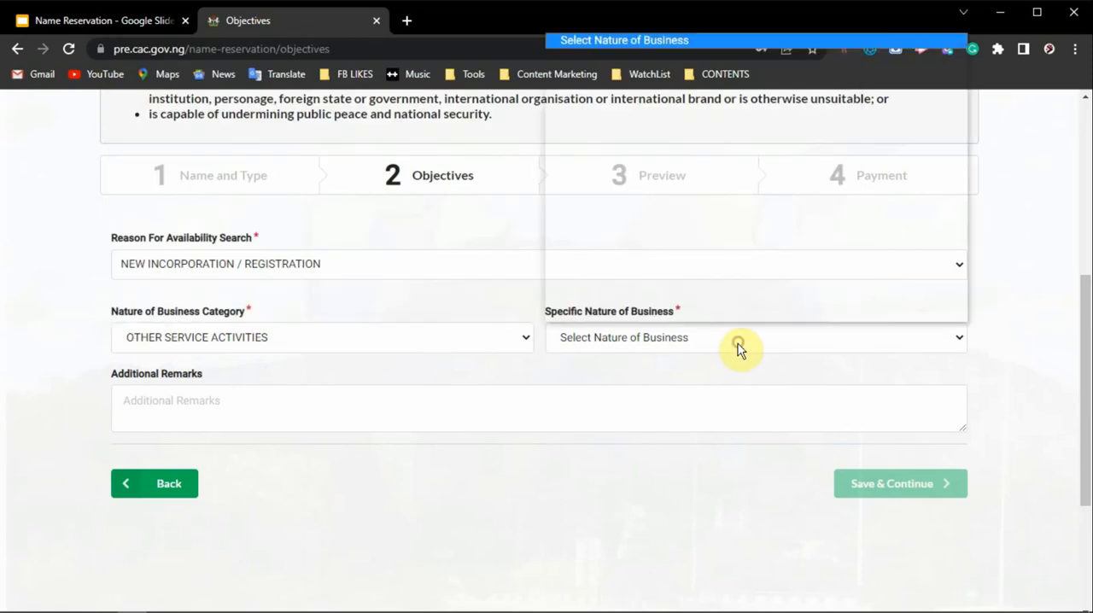
pyautogui.click(739, 168)
pyautogui.click(362, 416)
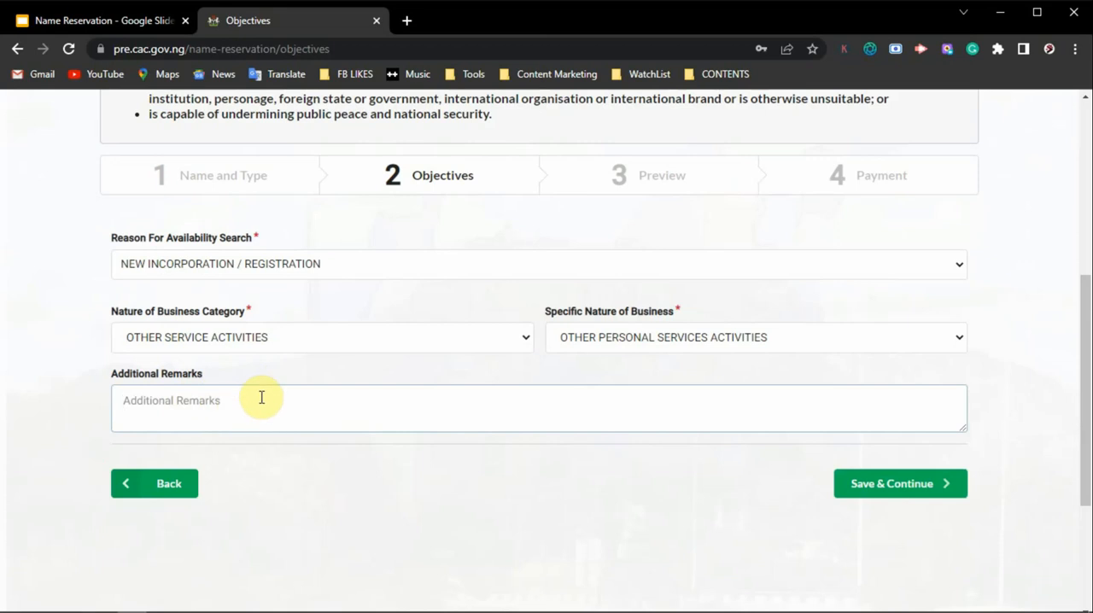
pyautogui.click(619, 589)
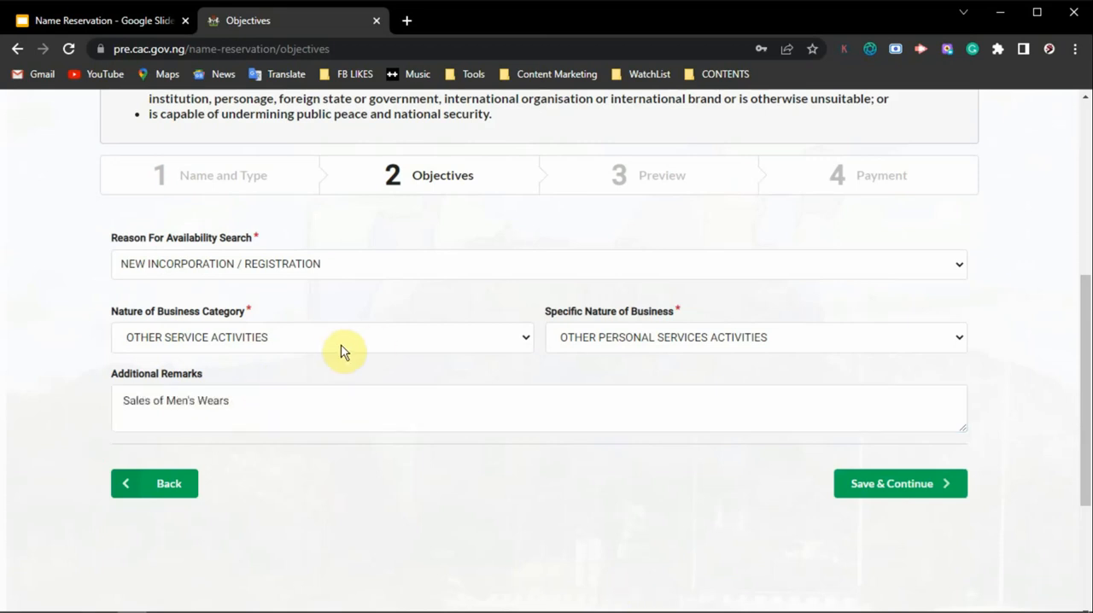
# Step: Look through the available nature of business categories without changing the selected one
pyautogui.click(343, 345)
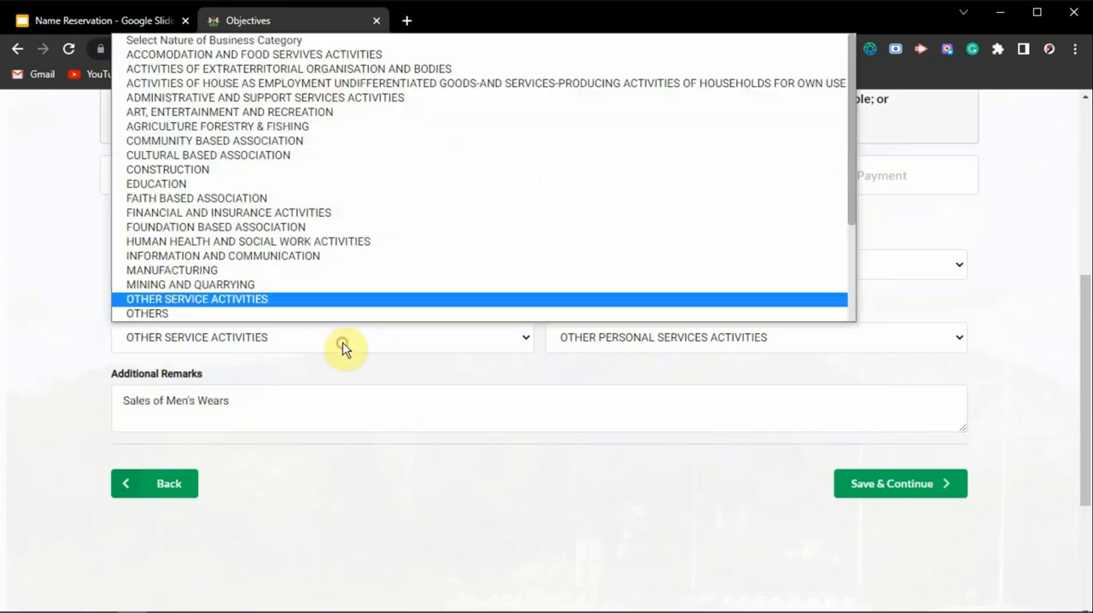
pyautogui.scroll(-3, 393, 214)
pyautogui.scroll(3, 385, 245)
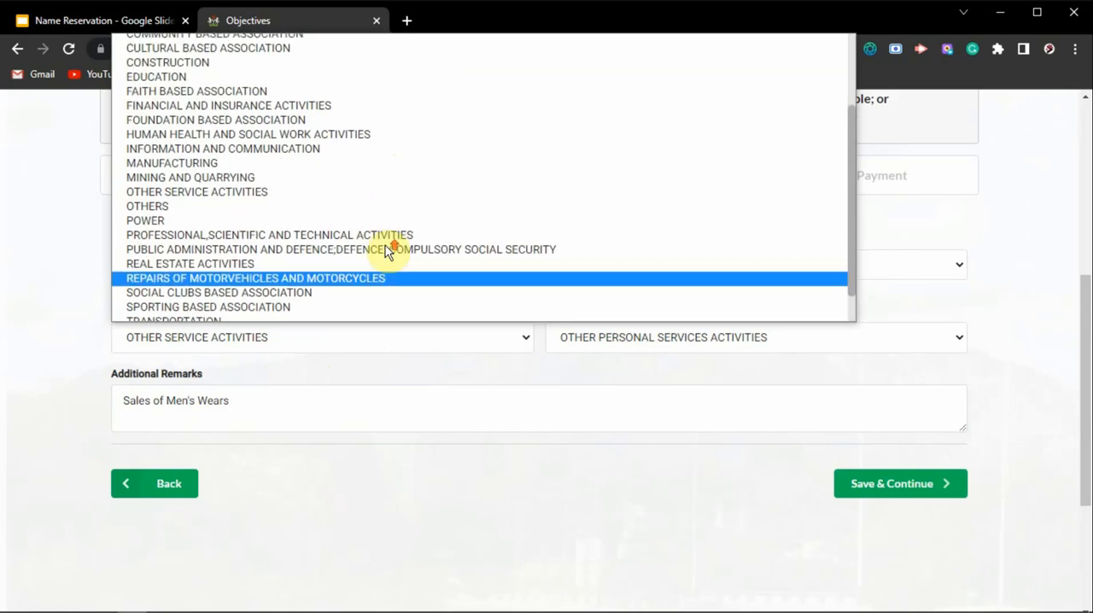
pyautogui.click(30, 258)
pyautogui.click(229, 334)
pyautogui.scroll(-3, 378, 195)
pyautogui.scroll(3, 390, 183)
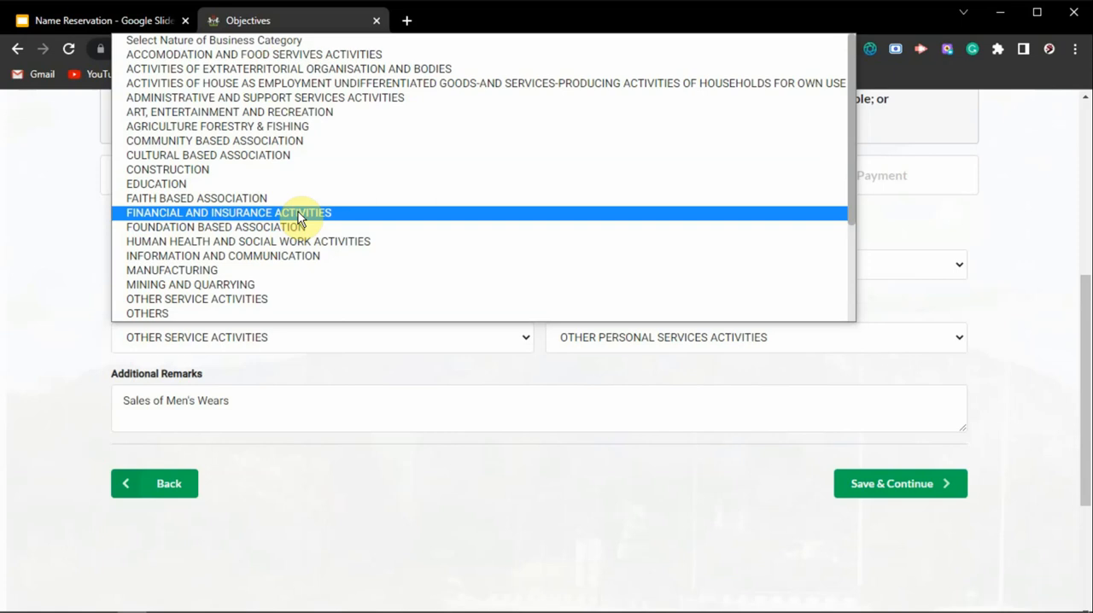
pyautogui.click(77, 305)
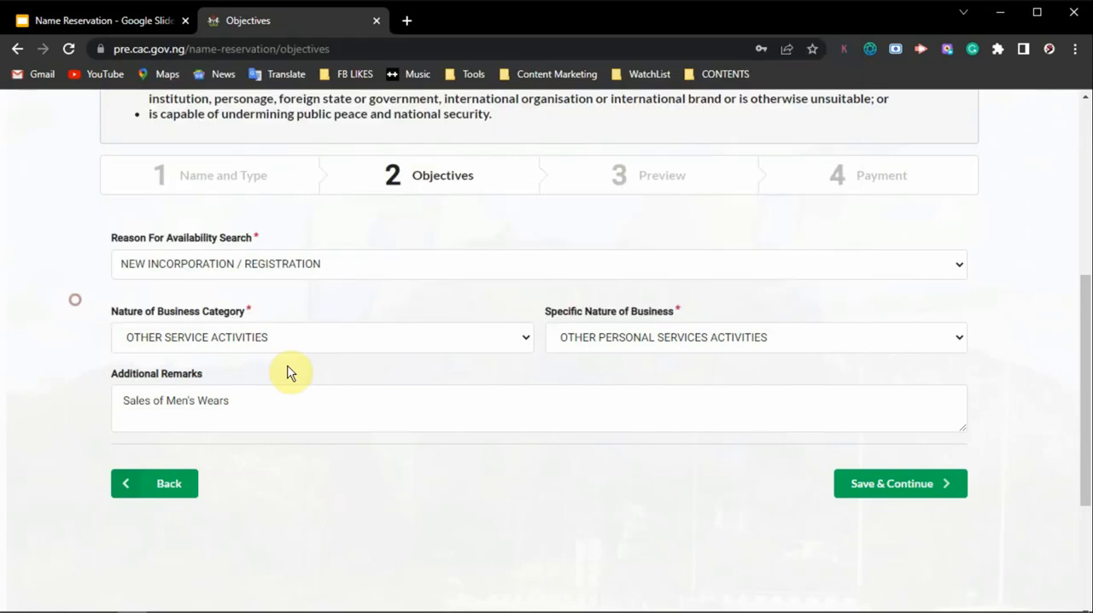
# Step: Check the additional remarks text and save the objectives to continue to the preview
pyautogui.click(245, 412)
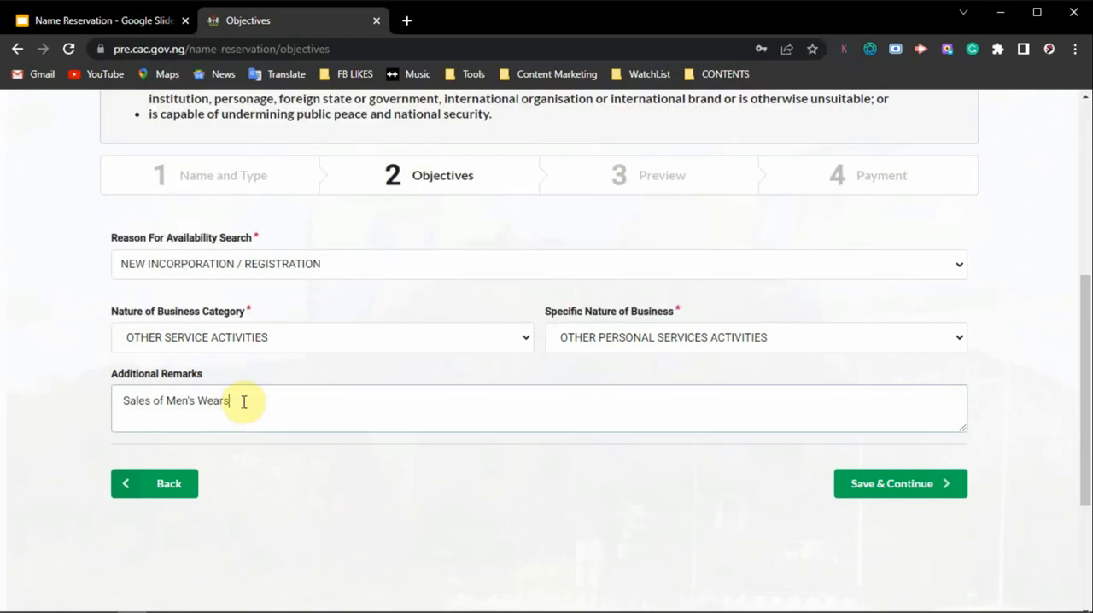
pyautogui.moveTo(252, 409); pyautogui.dragTo(122, 390)
pyautogui.click(44, 385)
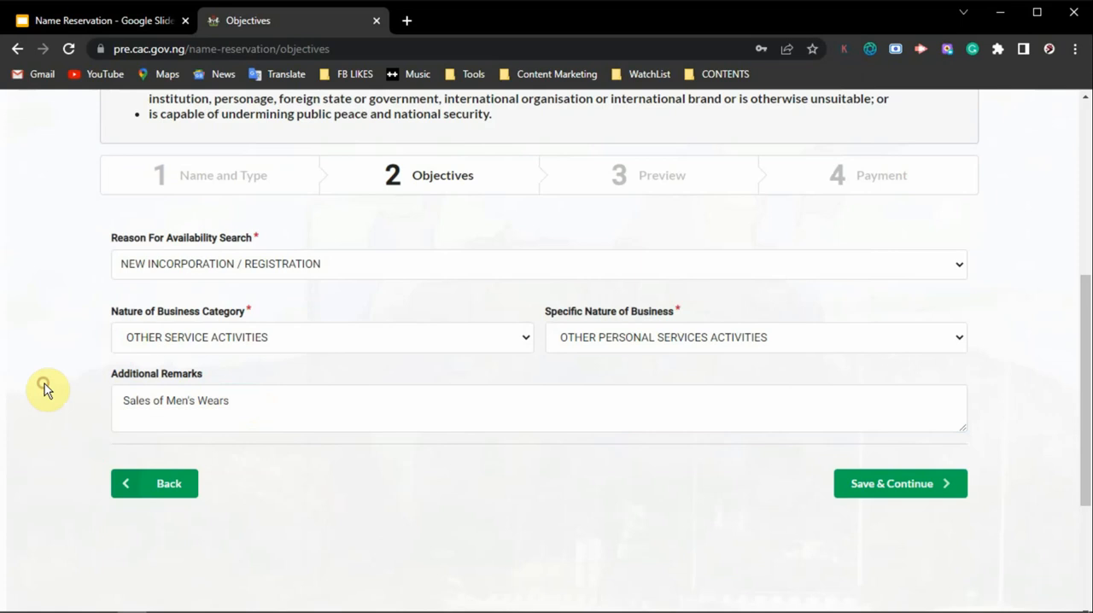
pyautogui.click(911, 486)
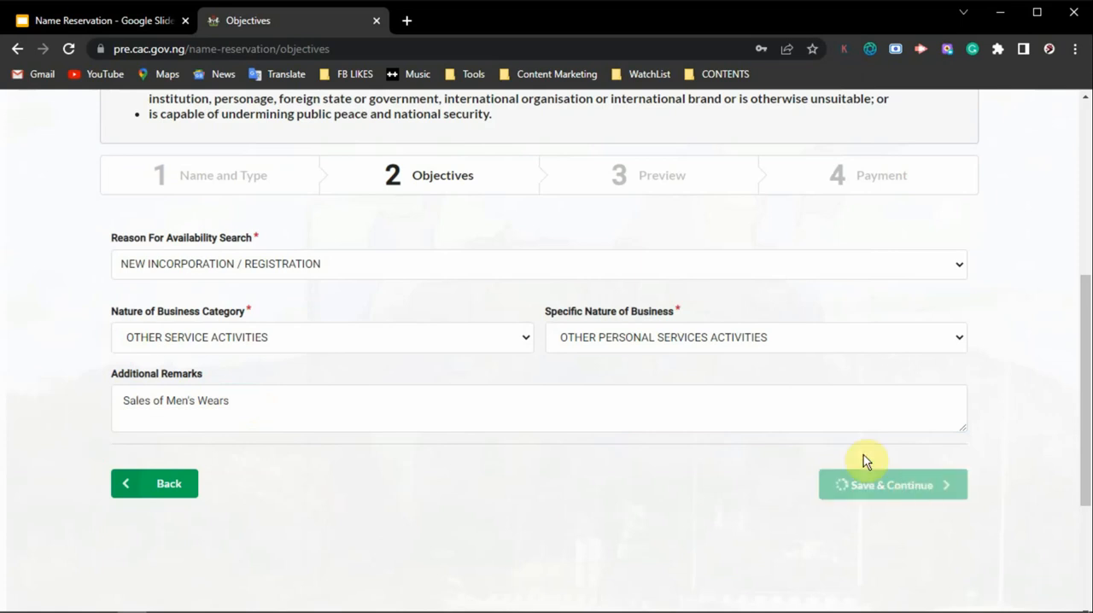
# Step: Review the business name, objectives and presenter details in the preview, and continue to payment
pyautogui.moveTo(1085, 360); pyautogui.dragTo(1069, 315)
pyautogui.moveTo(1089, 266); pyautogui.dragTo(1085, 317)
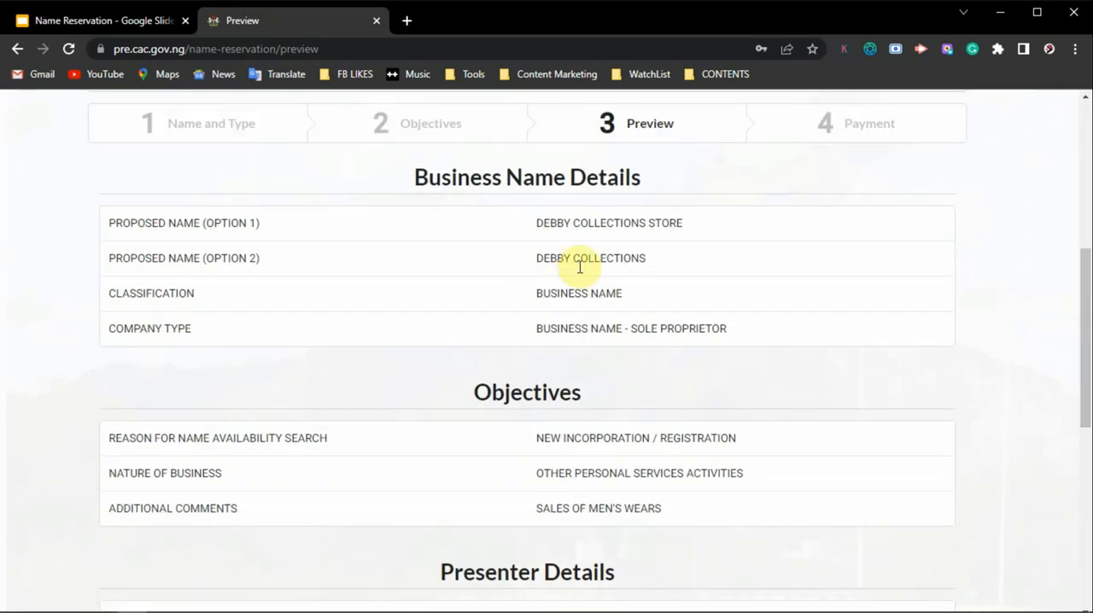
pyautogui.click(1088, 317)
pyautogui.moveTo(1088, 317); pyautogui.dragTo(1079, 375)
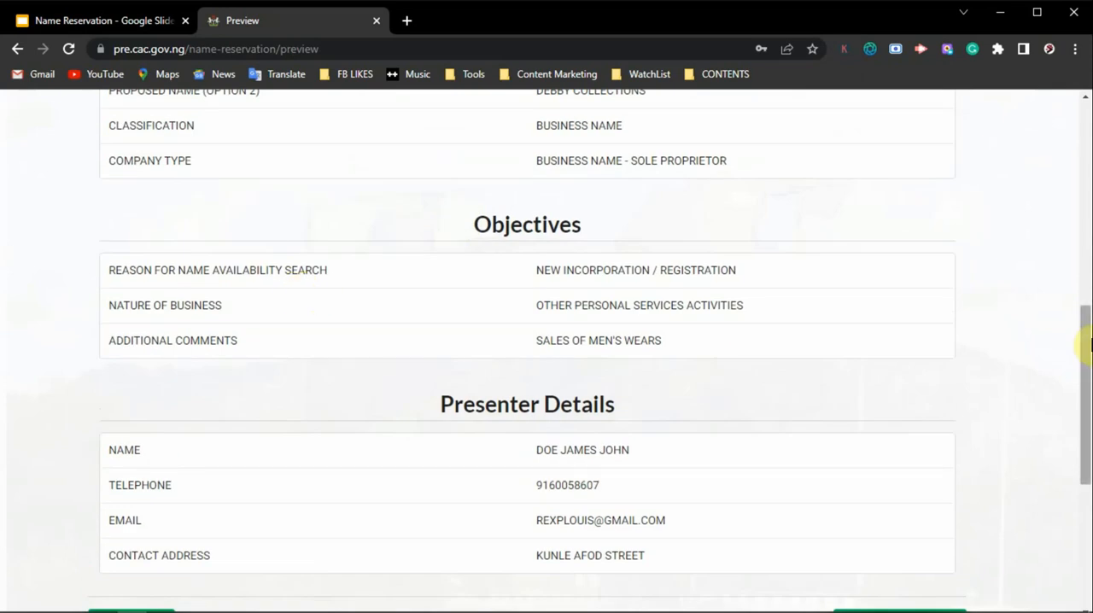
pyautogui.scroll(-2, 1085, 342)
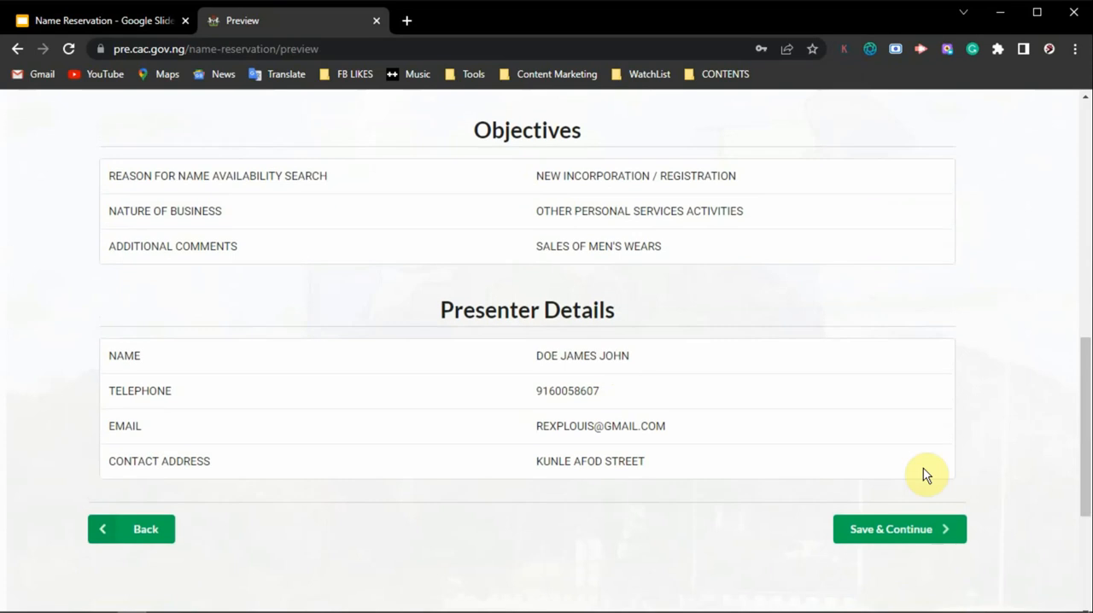
pyautogui.click(886, 534)
# Step: Choose to pay the name reservation fee via Remita and submit the prefilled payer details
pyautogui.moveTo(1085, 275); pyautogui.dragTo(1057, 415)
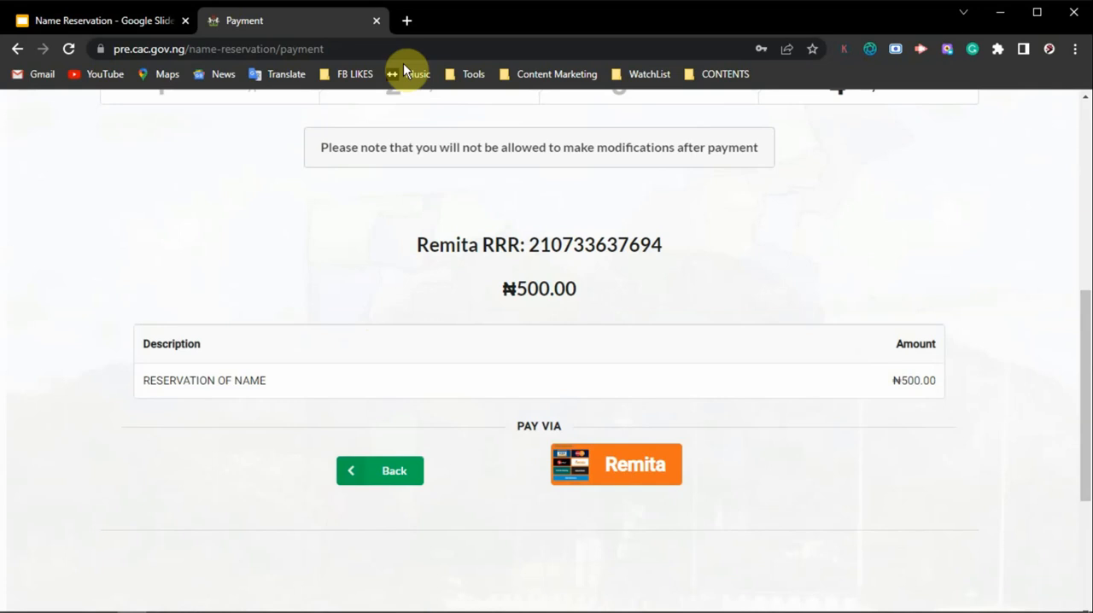
pyautogui.click(595, 466)
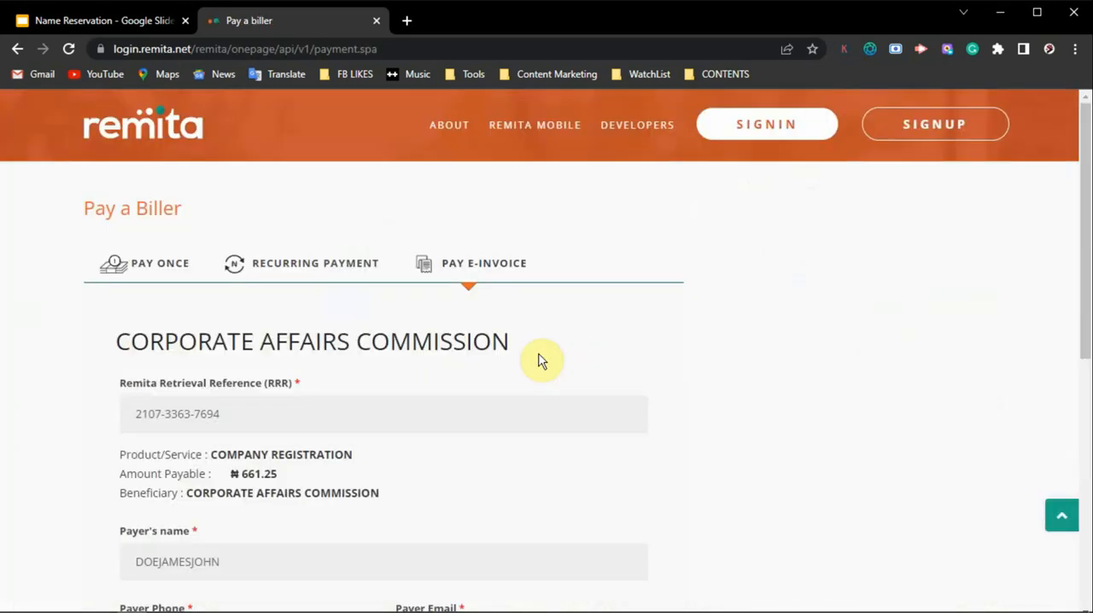
pyautogui.scroll(-3, 700, 359)
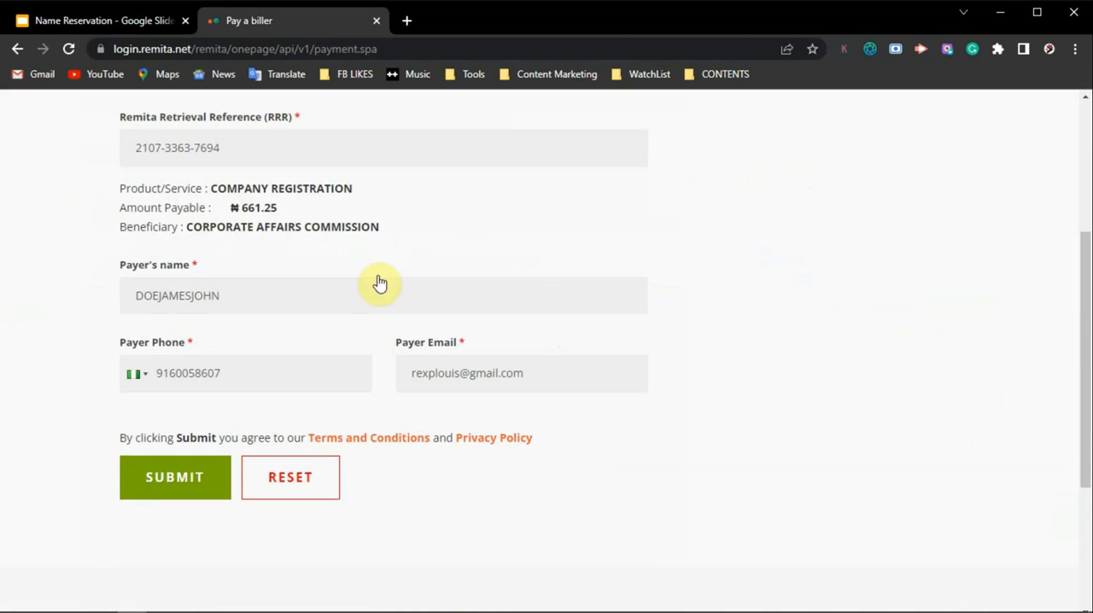
pyautogui.click(181, 481)
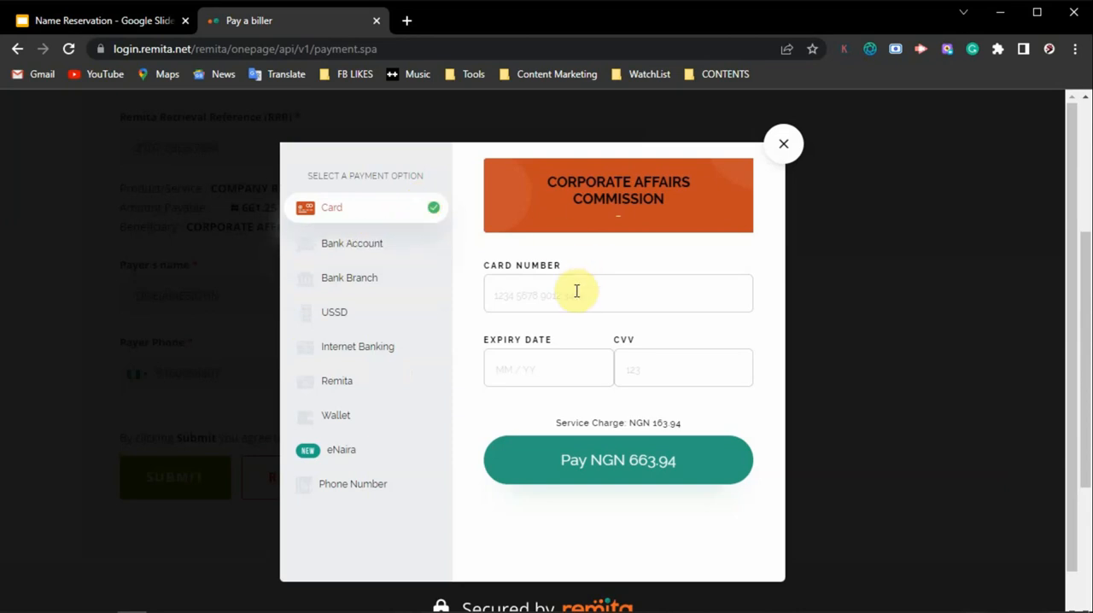
# Step: Examine the card payment option and its card number, expiry date and CVV fields without filling them in
pyautogui.click(384, 316)
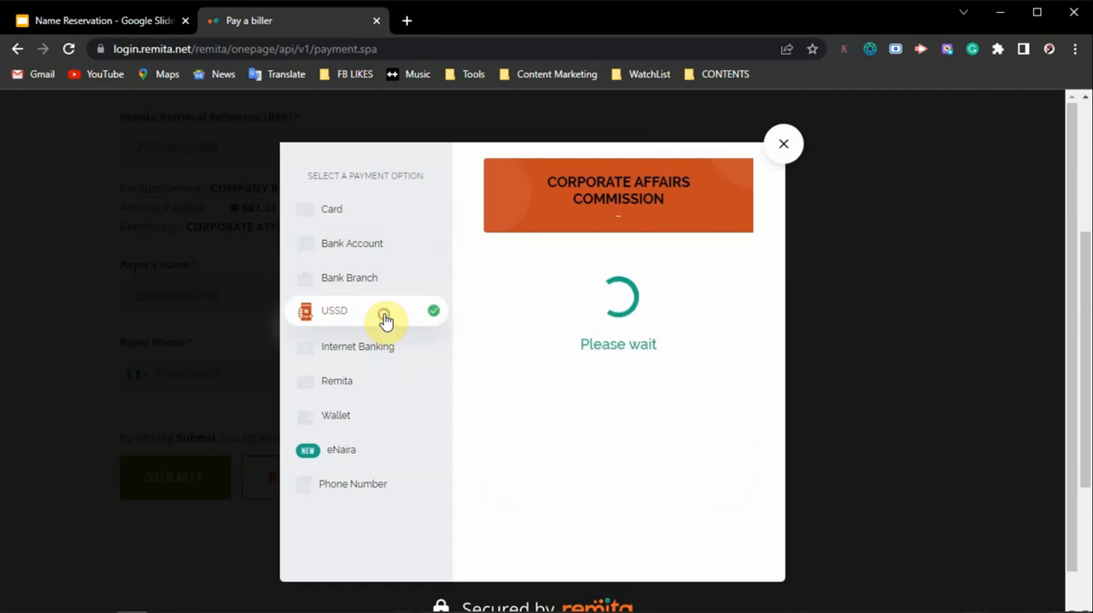
pyautogui.click(335, 210)
pyautogui.click(536, 290)
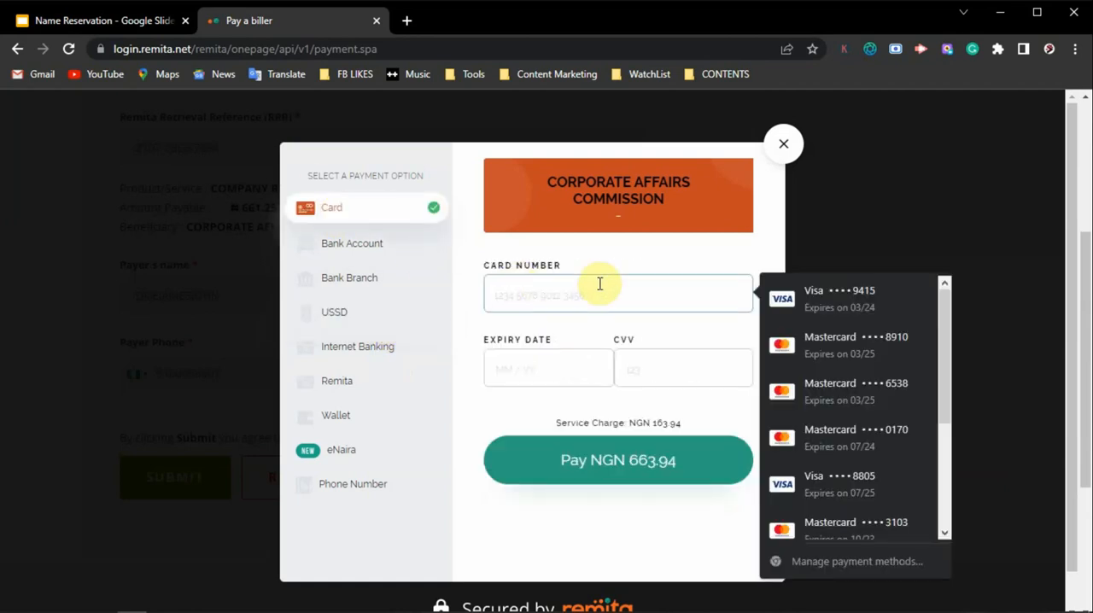
pyautogui.click(541, 364)
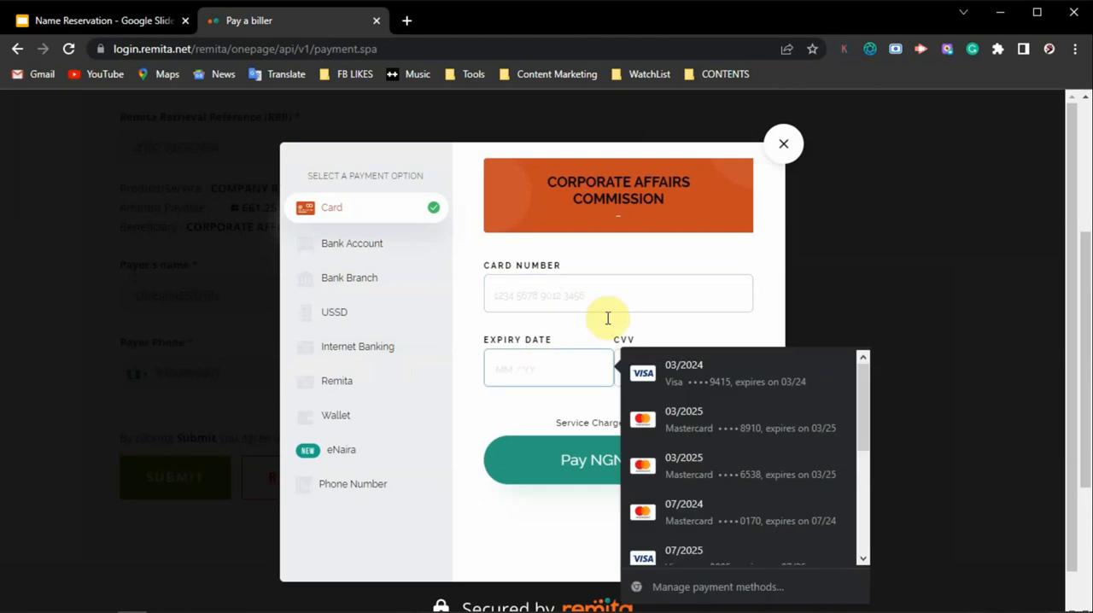
pyautogui.click(690, 306)
pyautogui.click(648, 368)
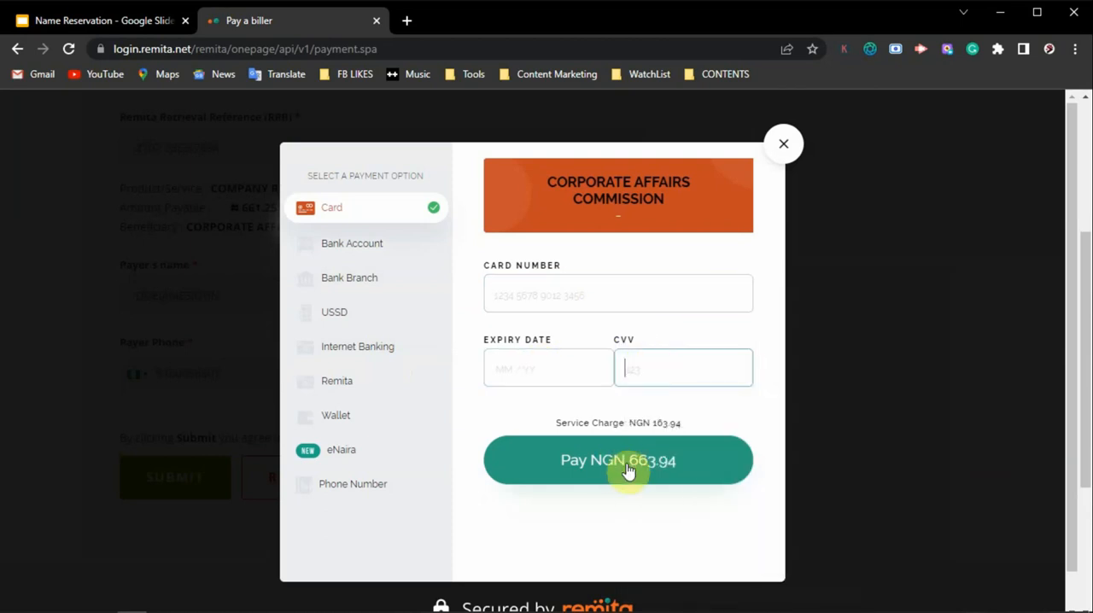
# Step: Choose USSD as the payment option with First Bank 894 as the code provider, and continue
pyautogui.click(360, 314)
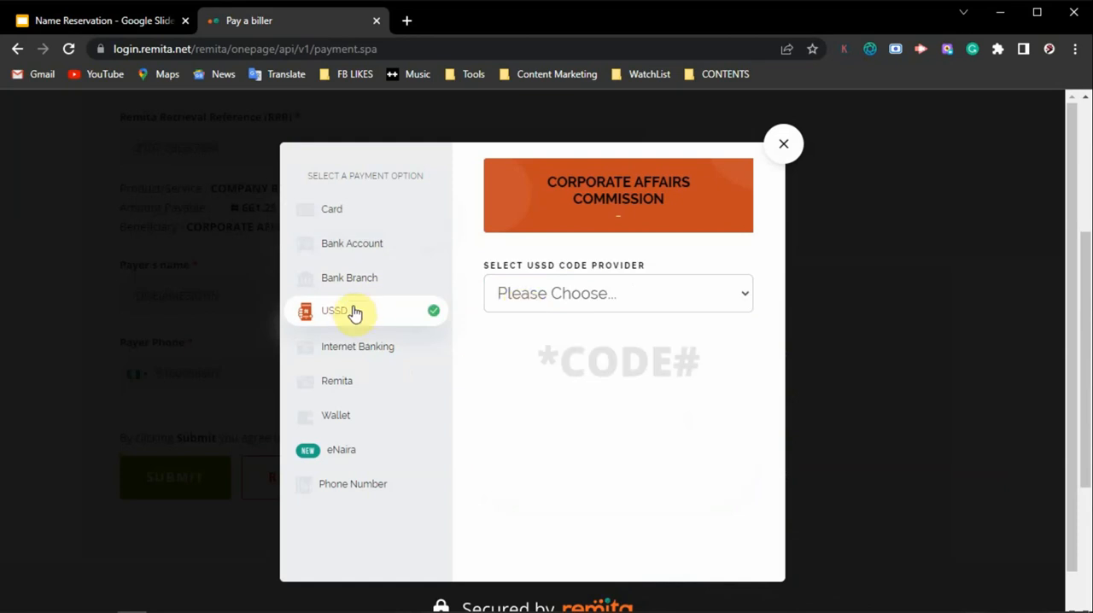
pyautogui.click(578, 299)
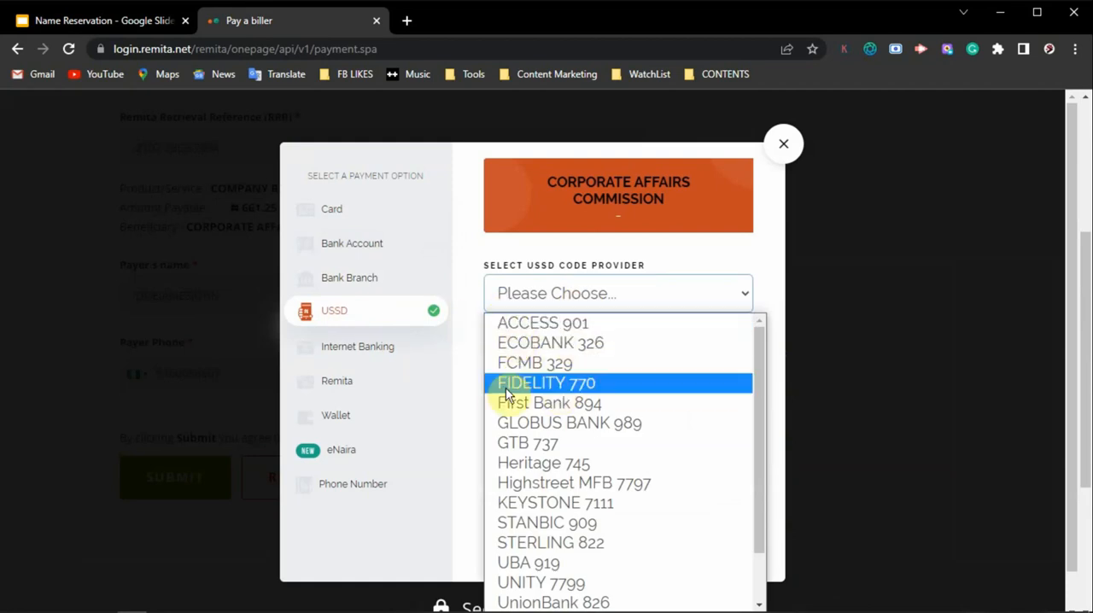
pyautogui.click(618, 405)
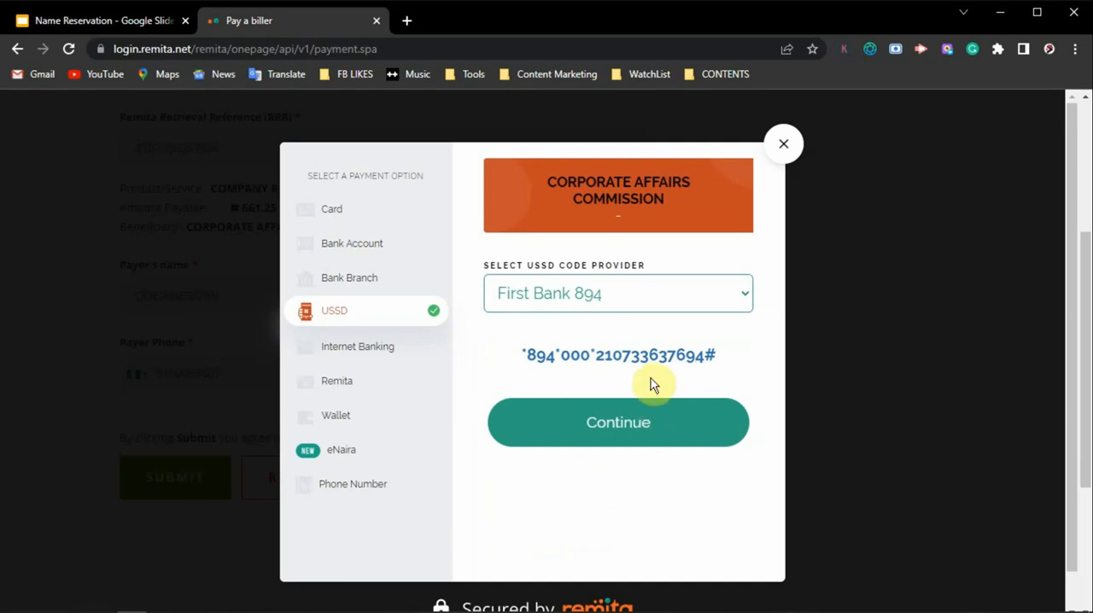
pyautogui.click(623, 427)
pyautogui.click(708, 181)
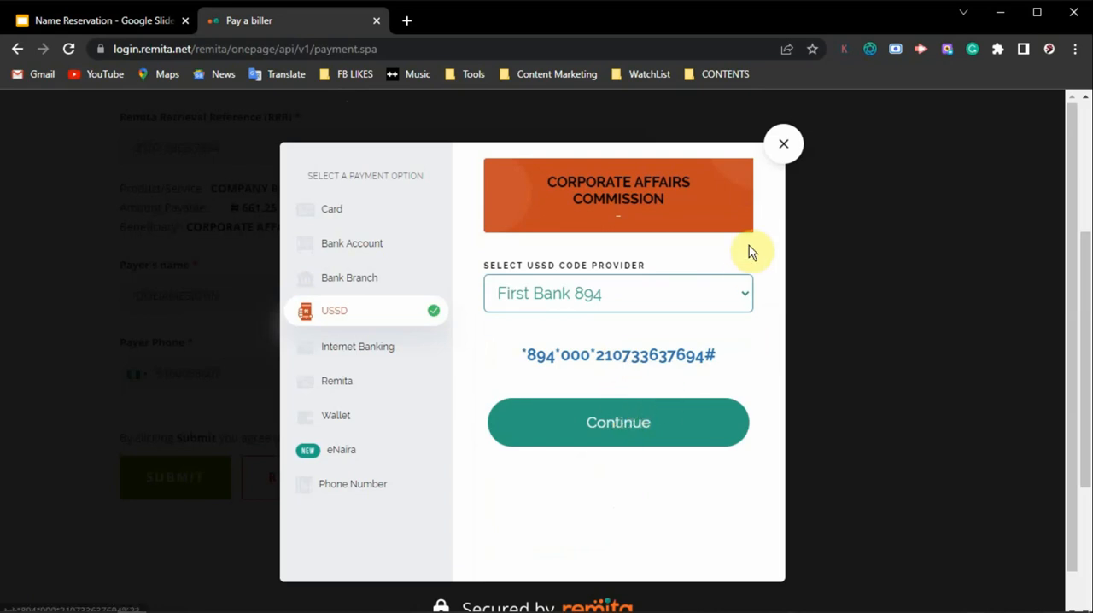
# Step: Open the CAC pre-incorporation portal at pre.cac.gov.ng and look over the name reservation and registration sections of the dashboard
pyautogui.click(184, 49)
pyautogui.write('pre')
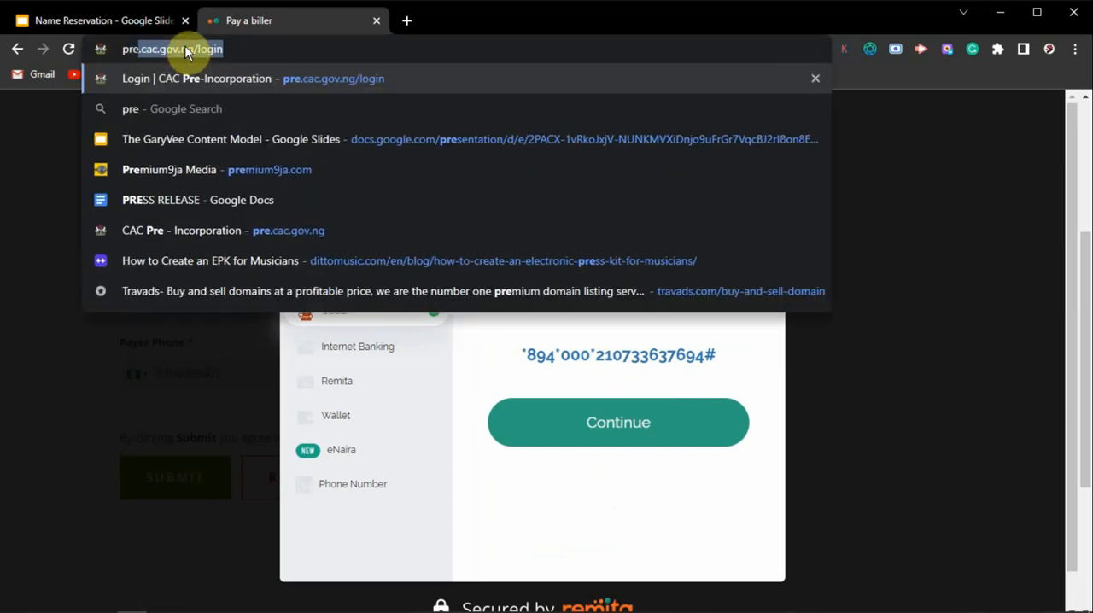
pyautogui.press('Return')
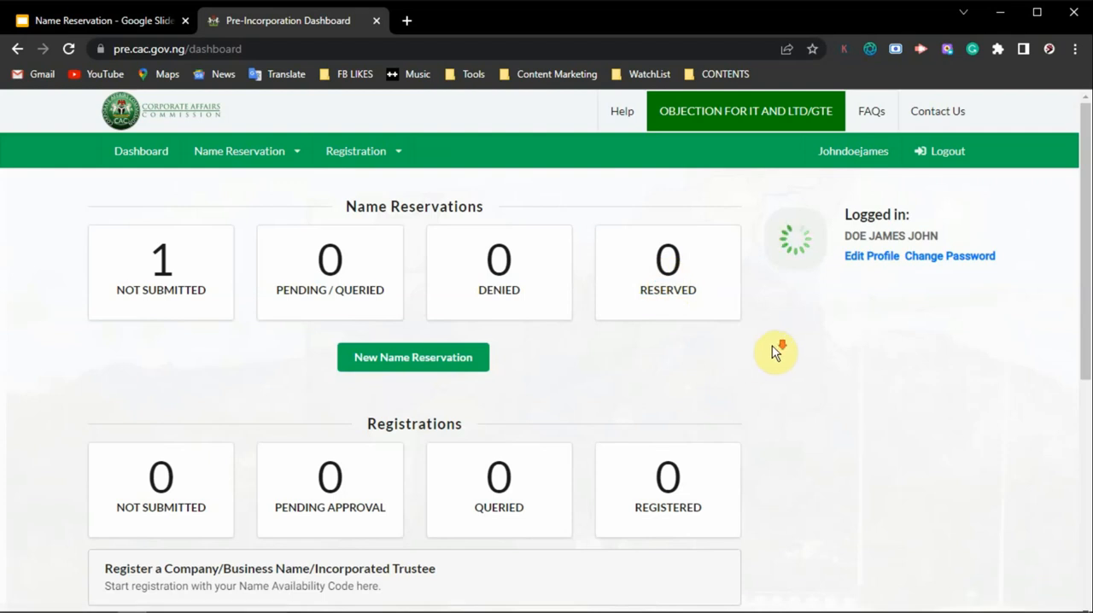
pyautogui.scroll(-5, 775, 356)
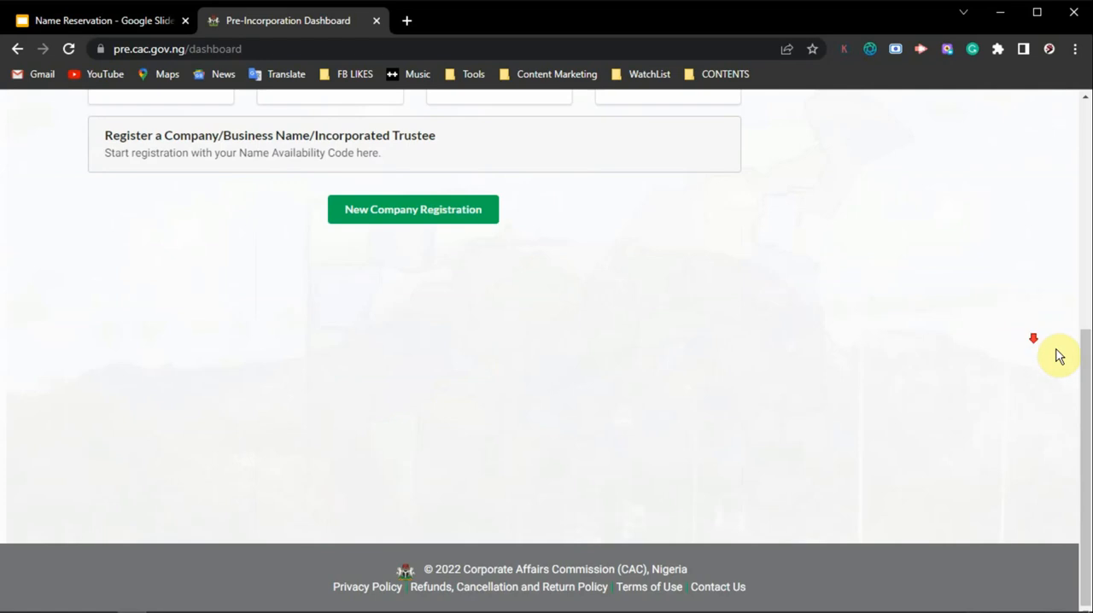
pyautogui.moveTo(1085, 398); pyautogui.dragTo(1076, 20)
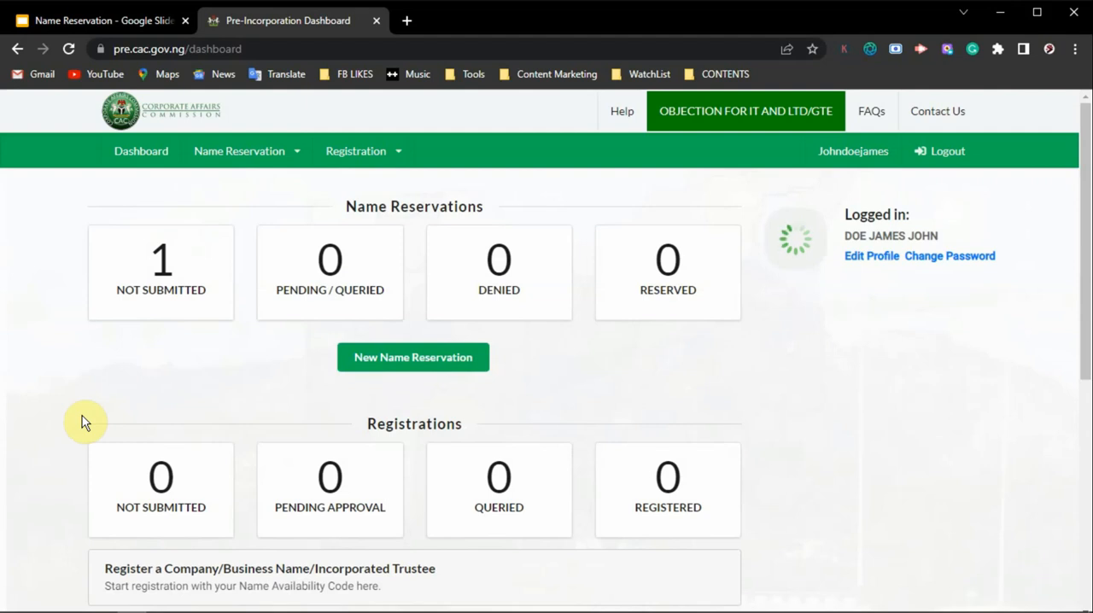
# Step: Check the Remita payment status of the not-submitted Debby Collections reservation from its payment history, and return to the dashboard
pyautogui.click(164, 295)
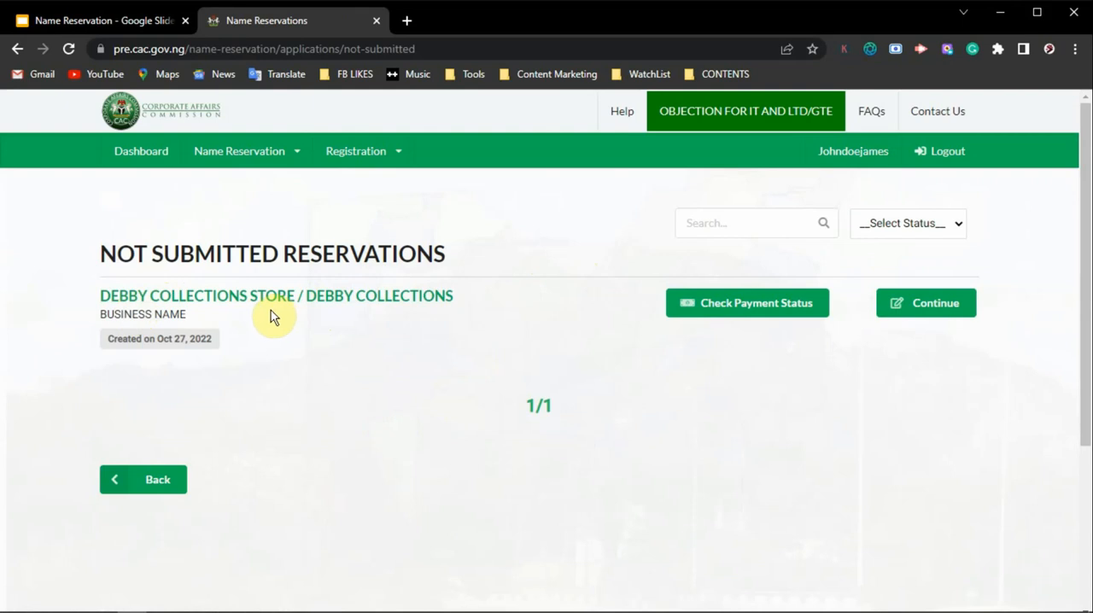
pyautogui.click(750, 308)
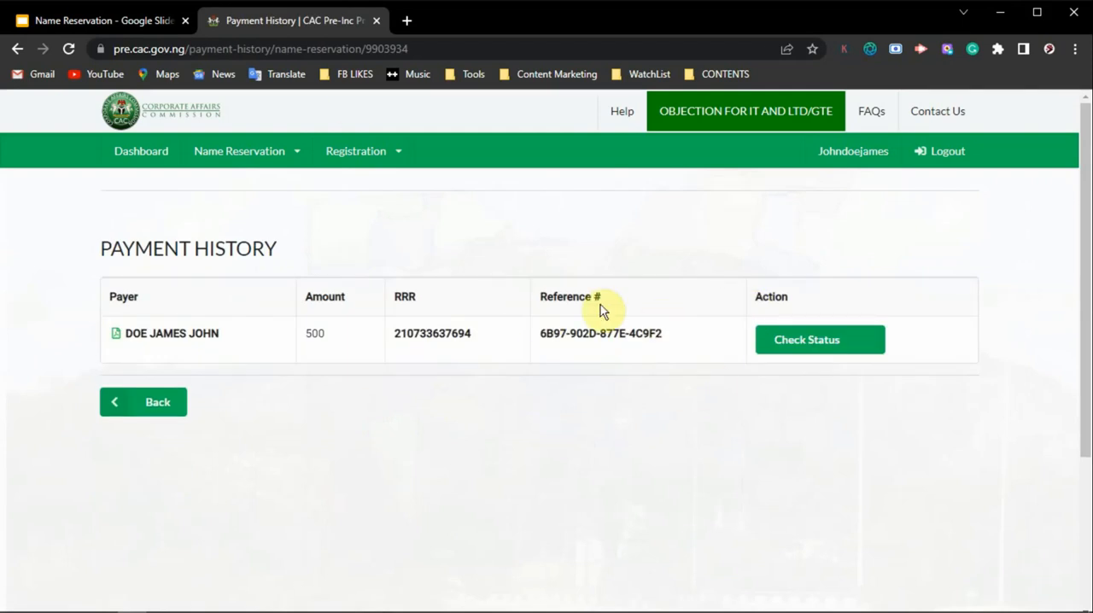
pyautogui.click(815, 341)
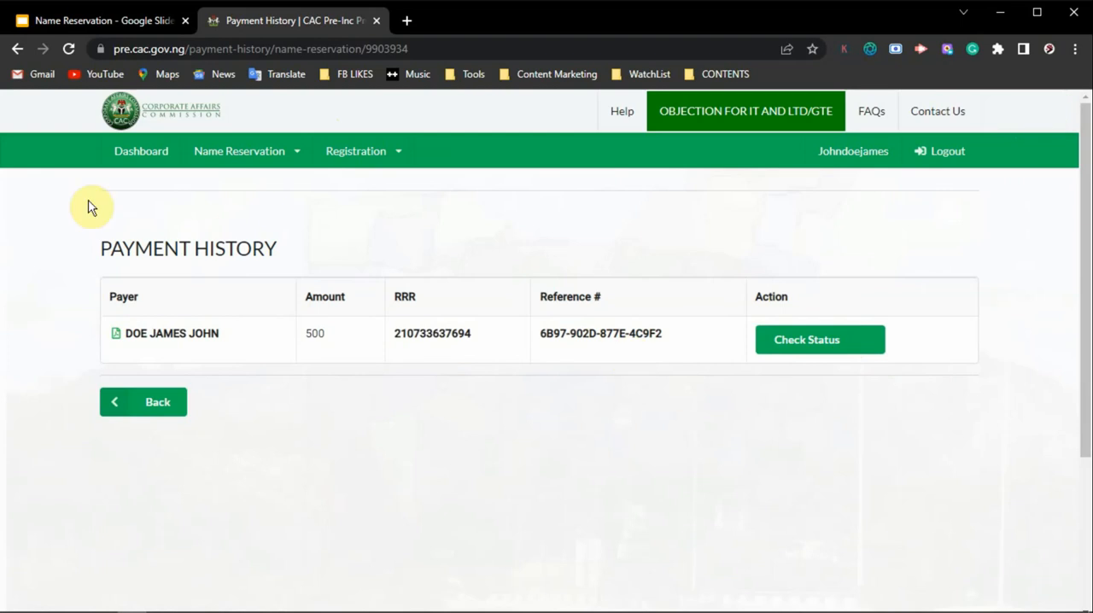
pyautogui.click(145, 152)
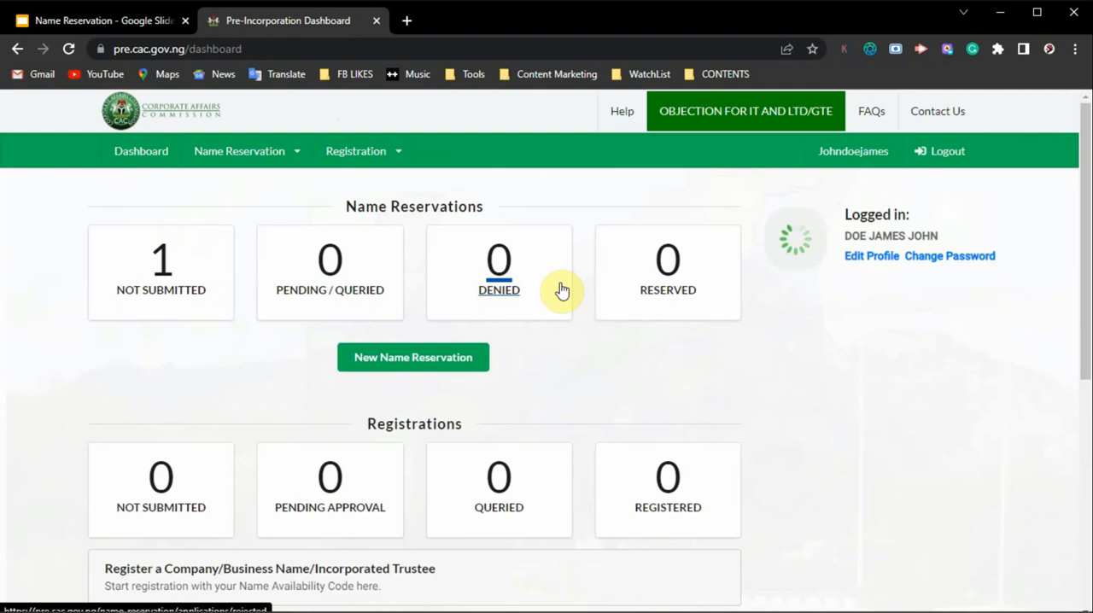
# Step: Switch to the Google Slides presentation and advance to the slide on proceeding with registration after name approval
pyautogui.click(102, 21)
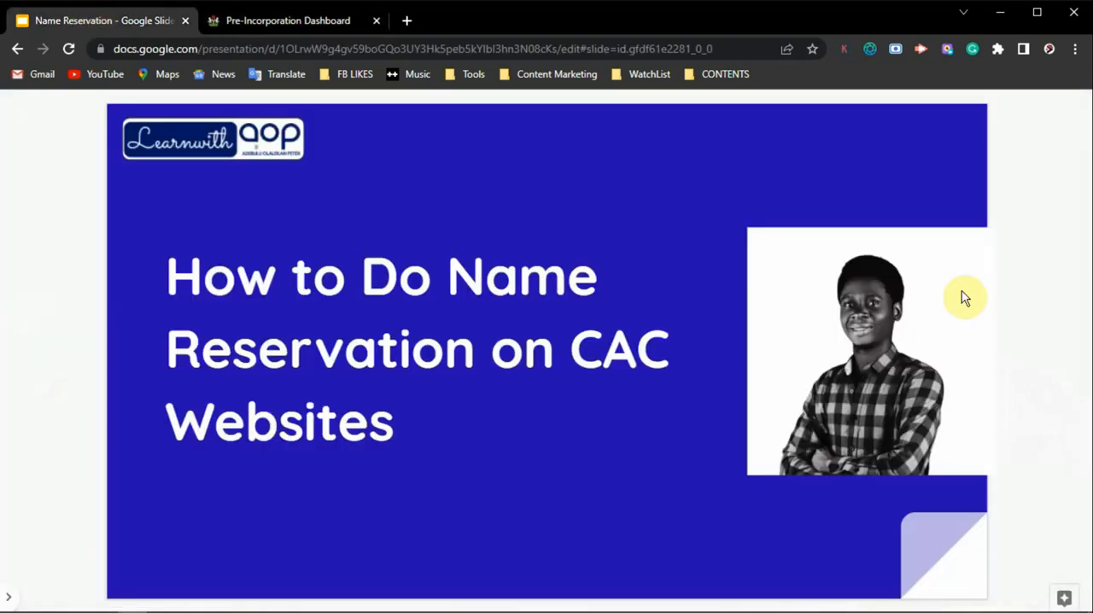
pyautogui.click(1062, 261)
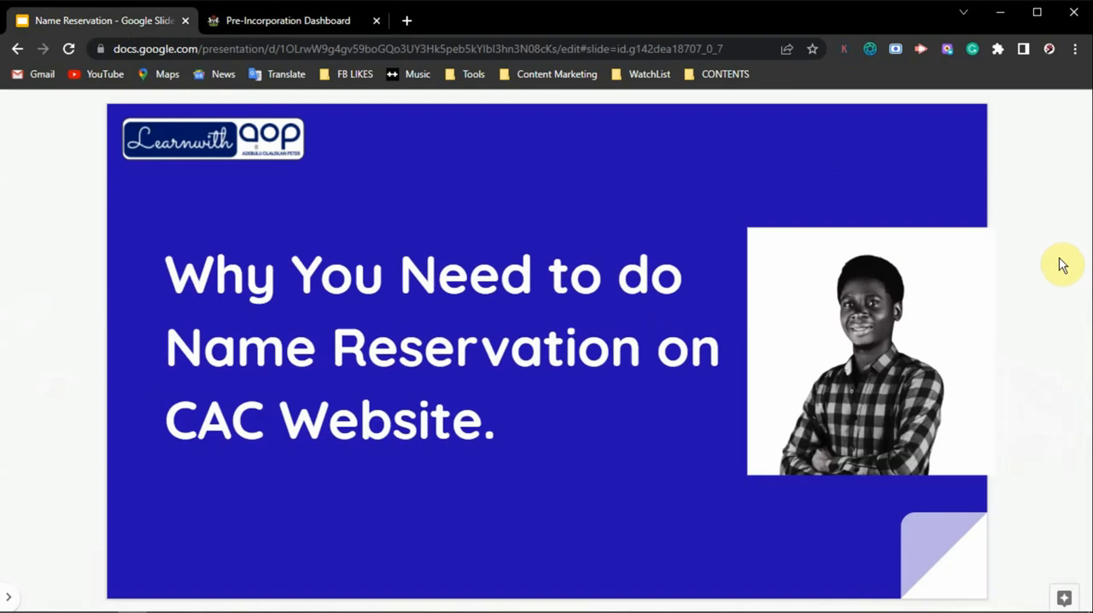
pyautogui.click(1061, 267)
pyautogui.click(1061, 266)
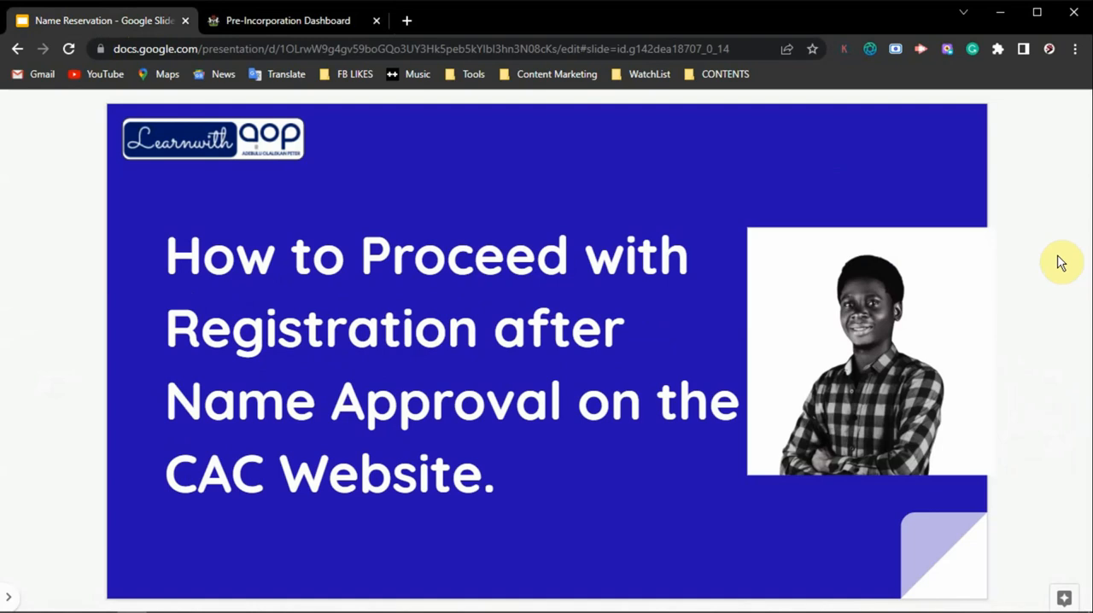
# Step: Switch back to the CAC portal, view the approval history of the reserved business name, and return to the dashboard
pyautogui.click(286, 21)
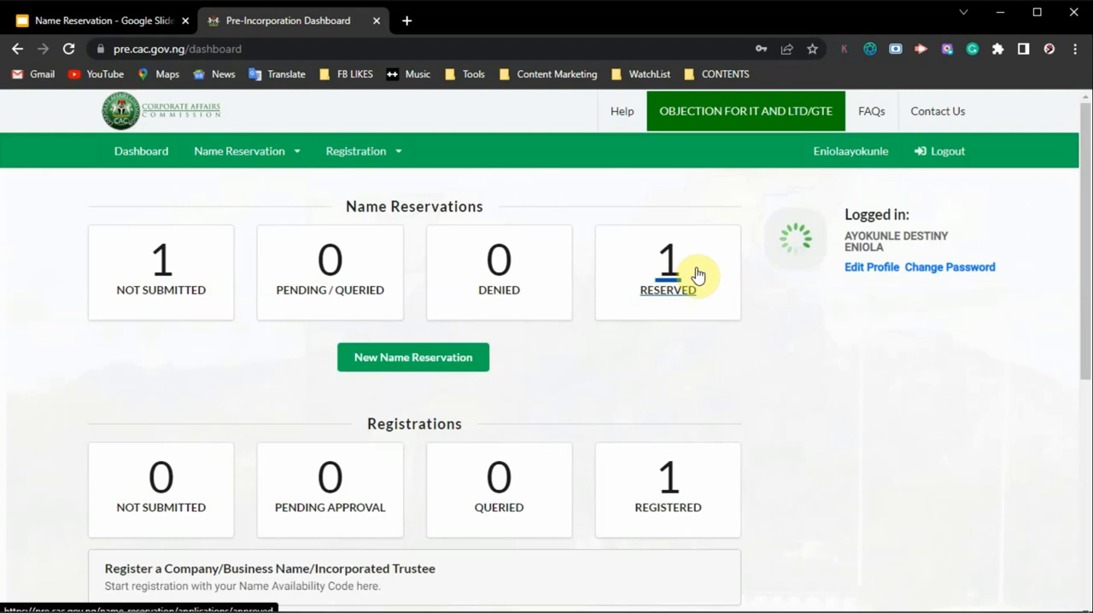
pyautogui.click(669, 286)
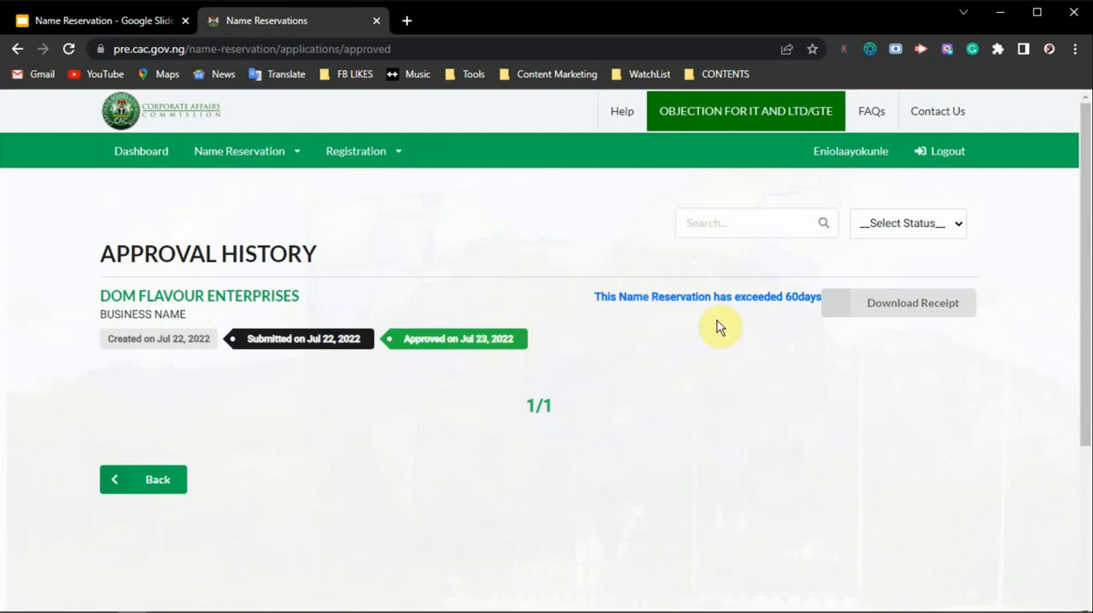
pyautogui.click(149, 152)
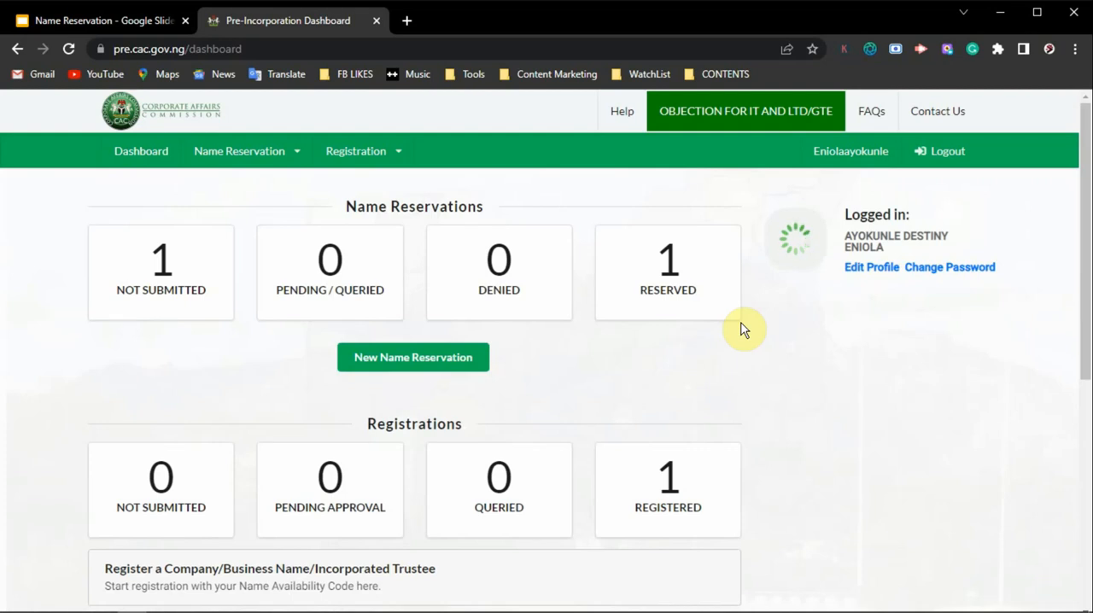
# Step: Switch to the Google Slides presentation and advance to the closing "Thanks for Watching" slide
pyautogui.click(83, 19)
pyautogui.scroll(-1, 976, 351)
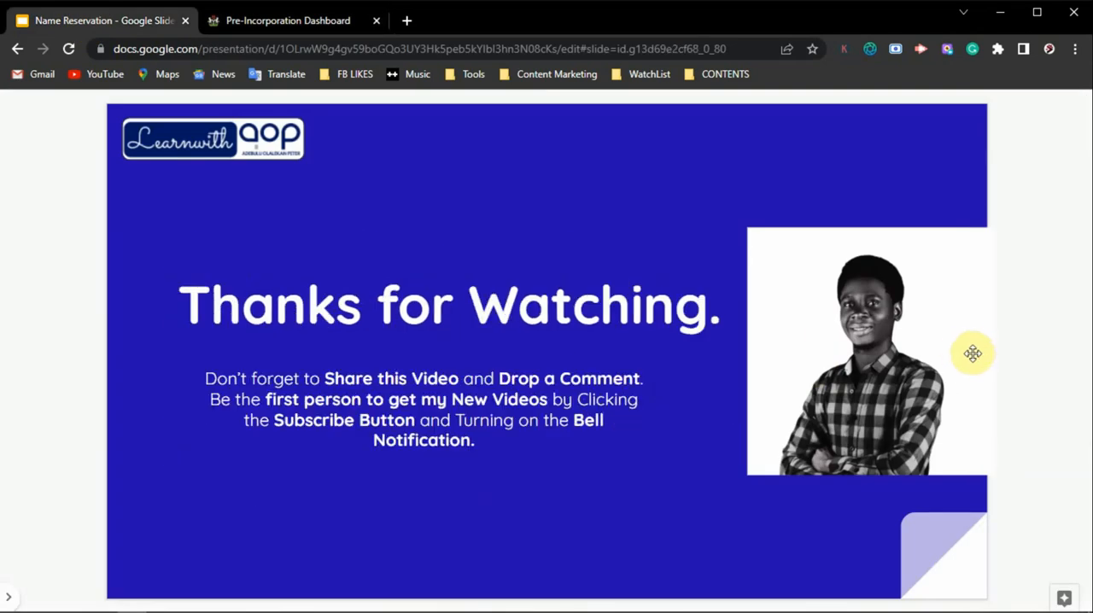